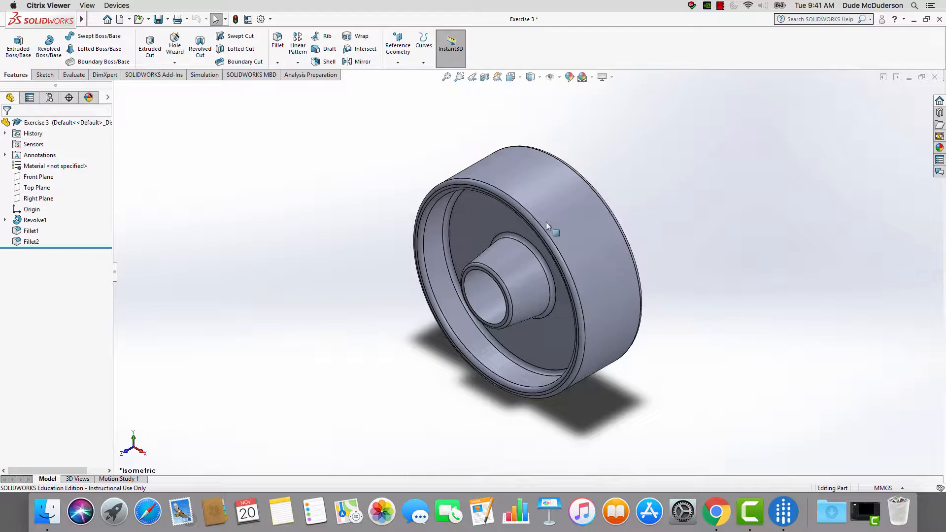
# Examine the finished wheel from several angles and section it along the Right Plane to inspect its cross-section
pyautogui.moveTo(380, 303); pyautogui.dragTo(438, 264, button='middle')
pyautogui.press('Escape')
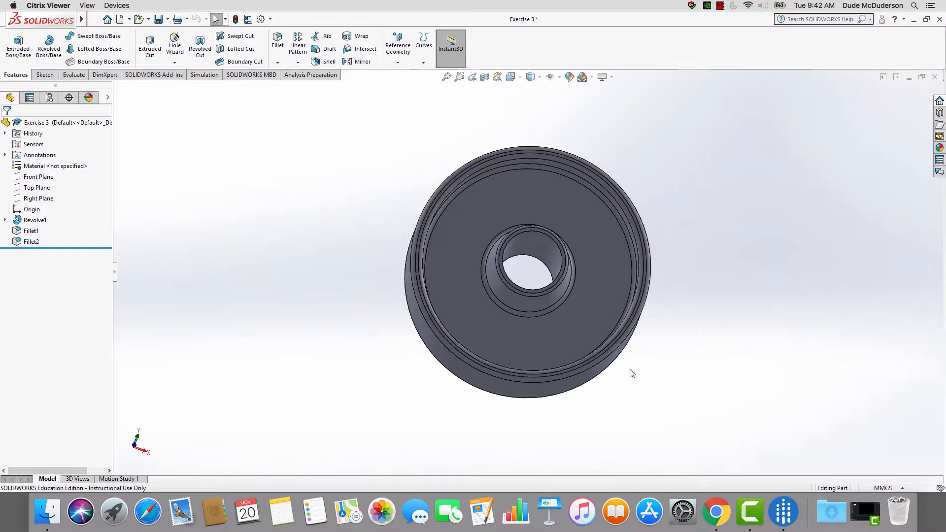
pyautogui.moveTo(609, 411); pyautogui.dragTo(592, 310, button='middle')
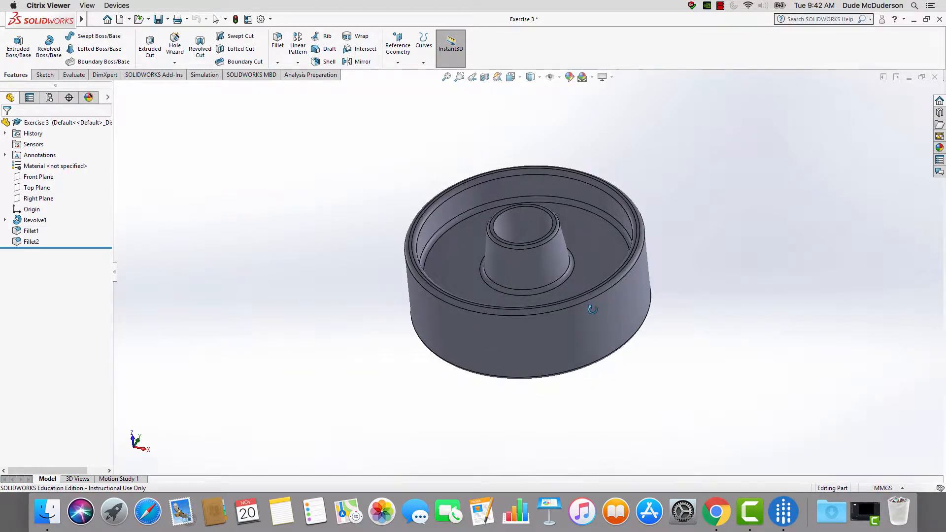
pyautogui.click(485, 80)
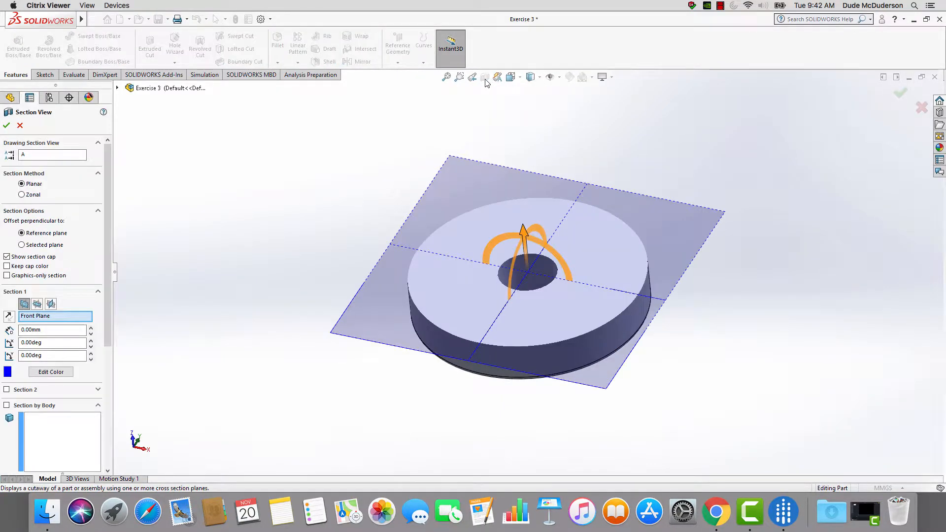
pyautogui.click(51, 304)
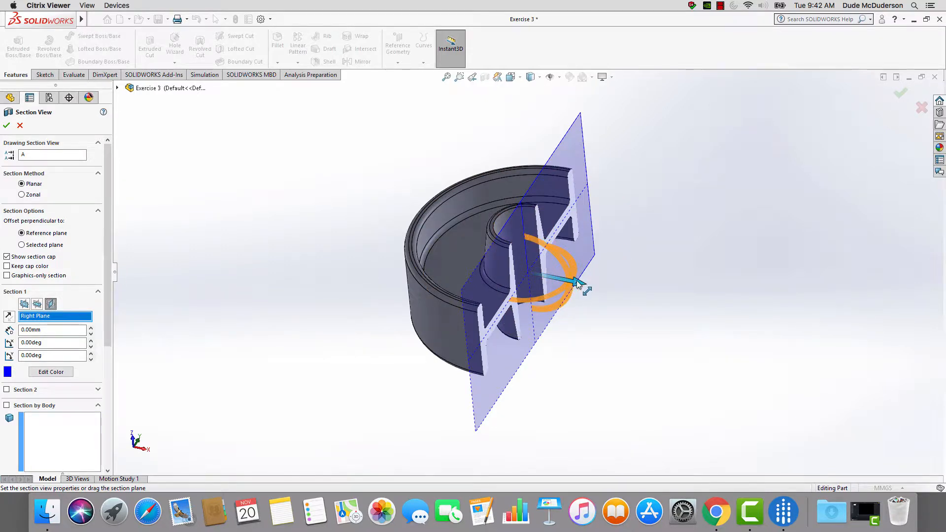
pyautogui.moveTo(580, 286)
pyautogui.mouseDown()
pyautogui.moveTo(612, 291)
pyautogui.moveTo(575, 290)
pyautogui.mouseUp()
pyautogui.press('Return')
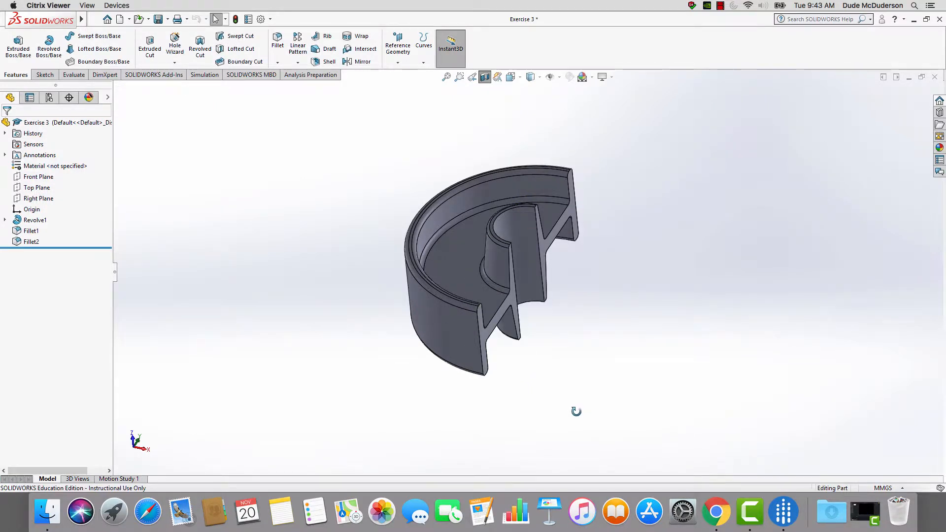
pyautogui.moveTo(575, 409); pyautogui.dragTo(547, 279, button='middle')
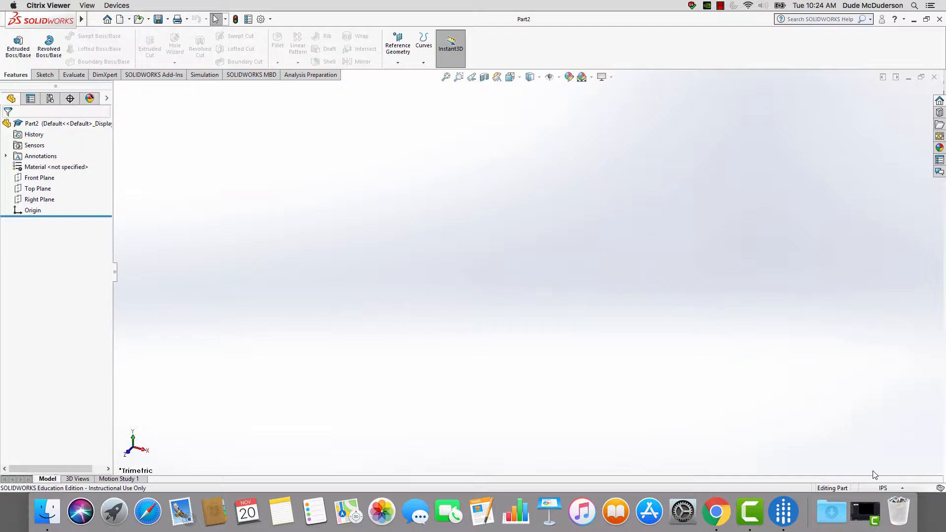
# Set the new part's units to MMGS (millimeter, gram, second) and start a sketch on the Top Plane
pyautogui.click(884, 489)
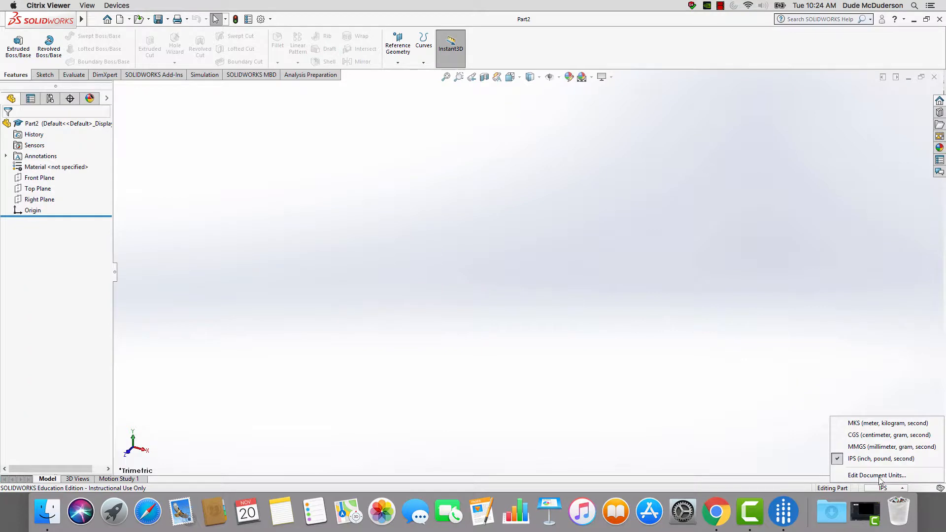
pyautogui.click(876, 449)
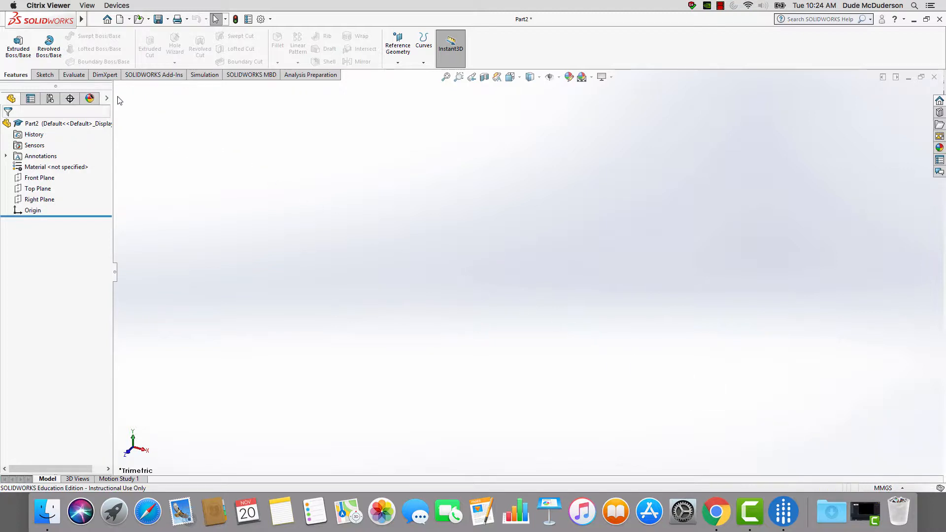
pyautogui.click(46, 77)
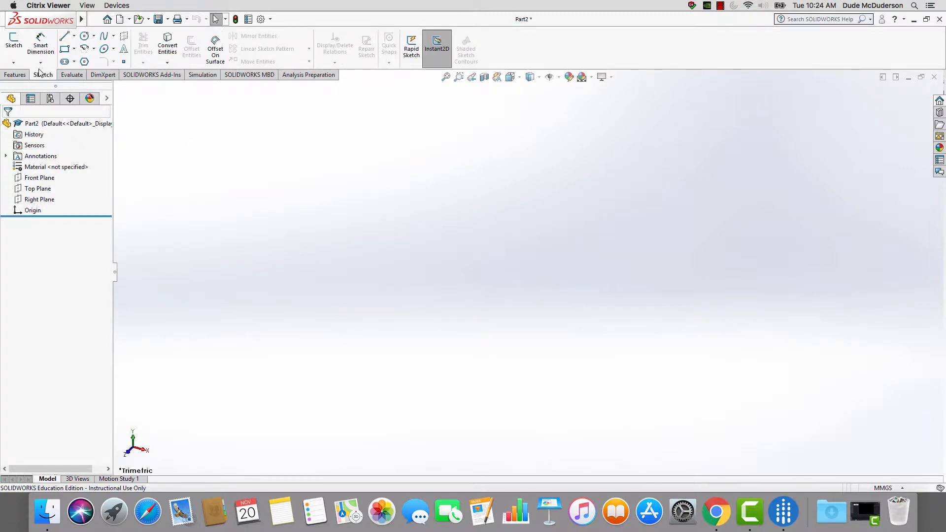
pyautogui.click(13, 42)
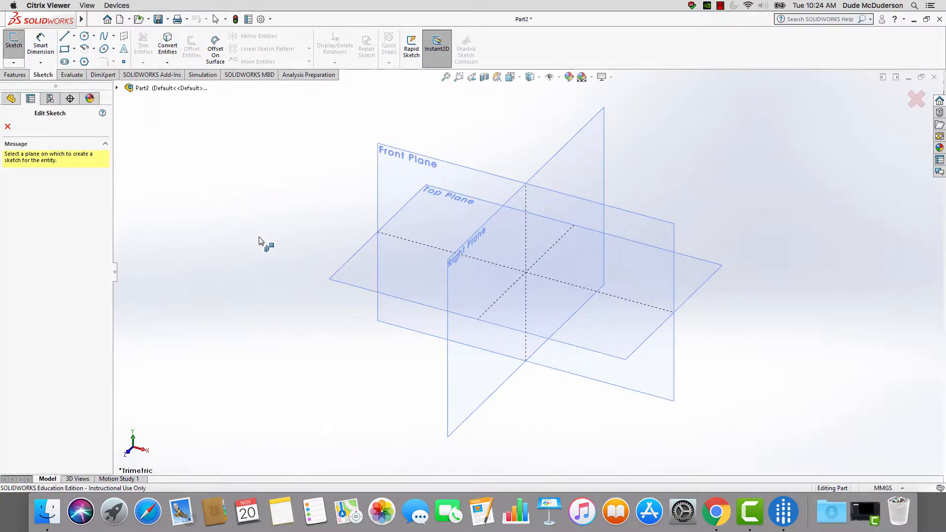
pyautogui.click(350, 268)
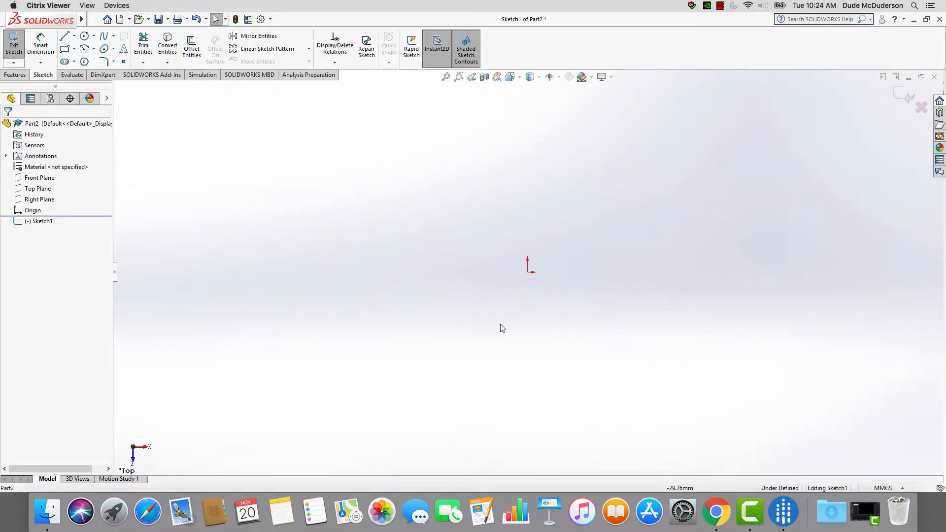
# Draw a vertical centerline about 76 mm long upward from the origin
pyautogui.click(75, 38)
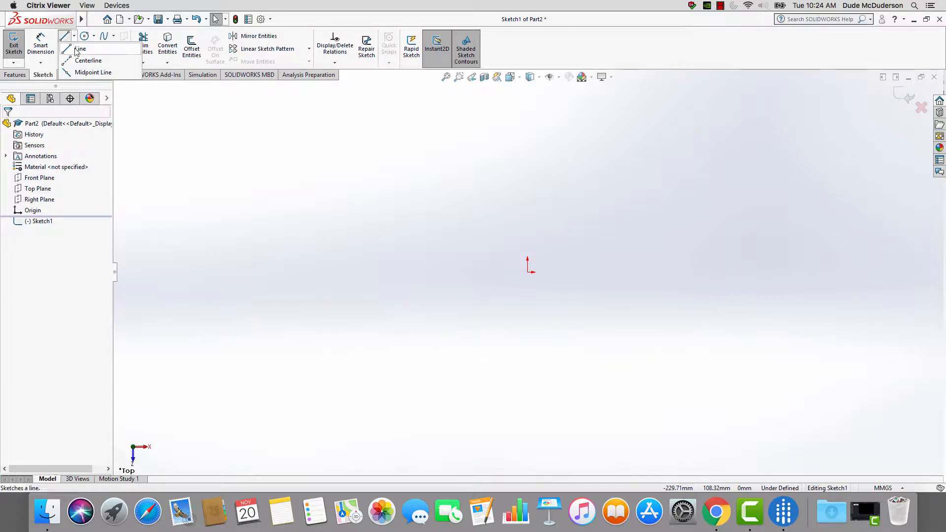
pyautogui.click(84, 61)
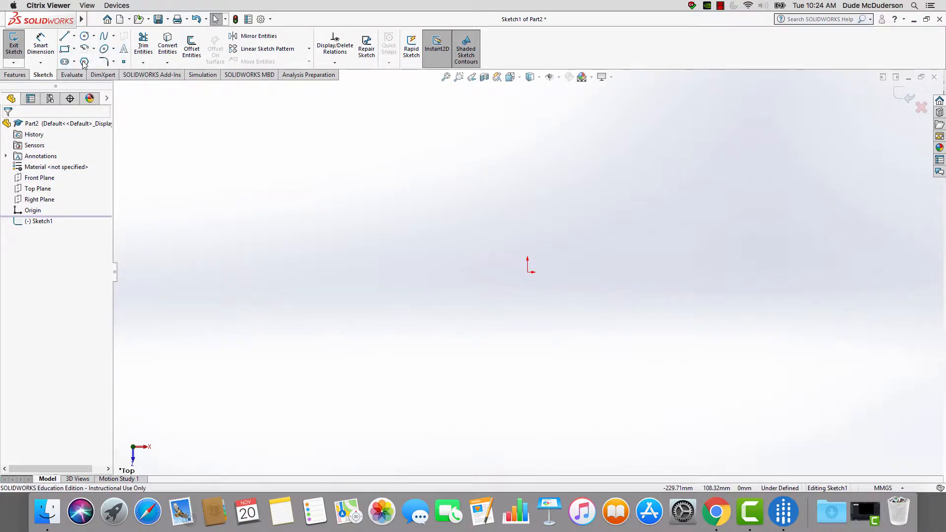
pyautogui.click(527, 272)
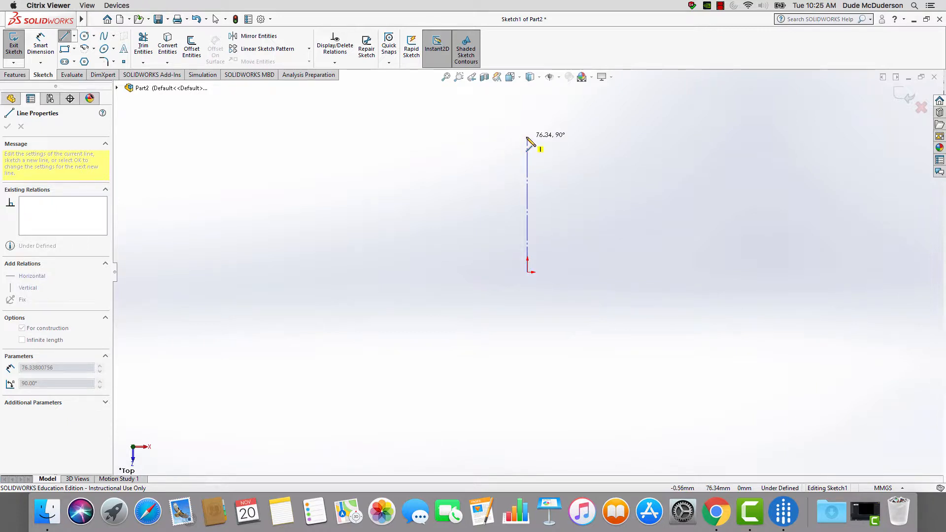
pyautogui.click(527, 138)
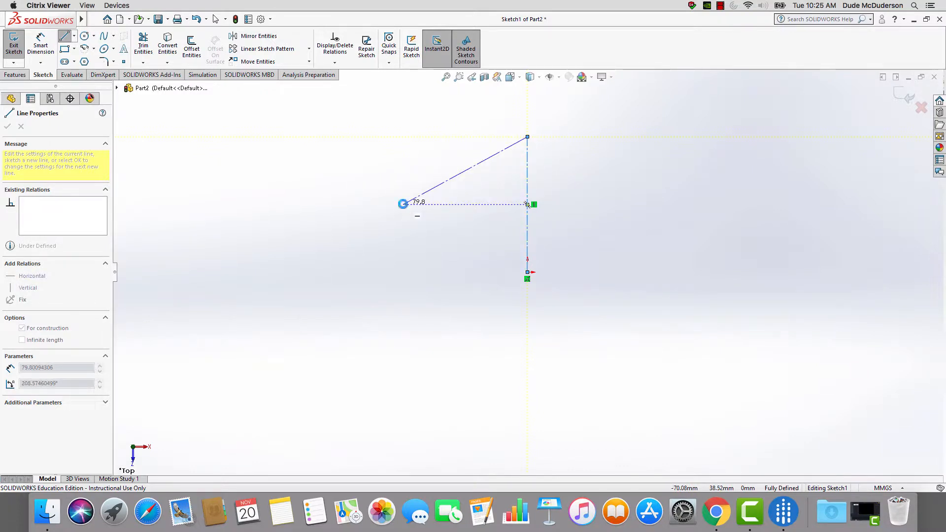
pyautogui.press('Escape')
pyautogui.press('Escape')
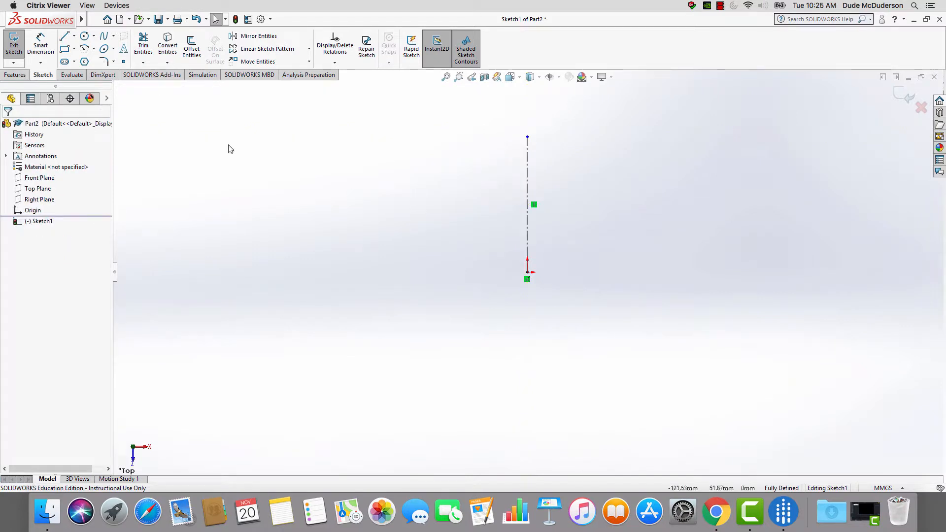
# Draw a horizontal centerline about 120 mm long from the origin in the positive X direction
pyautogui.click(74, 38)
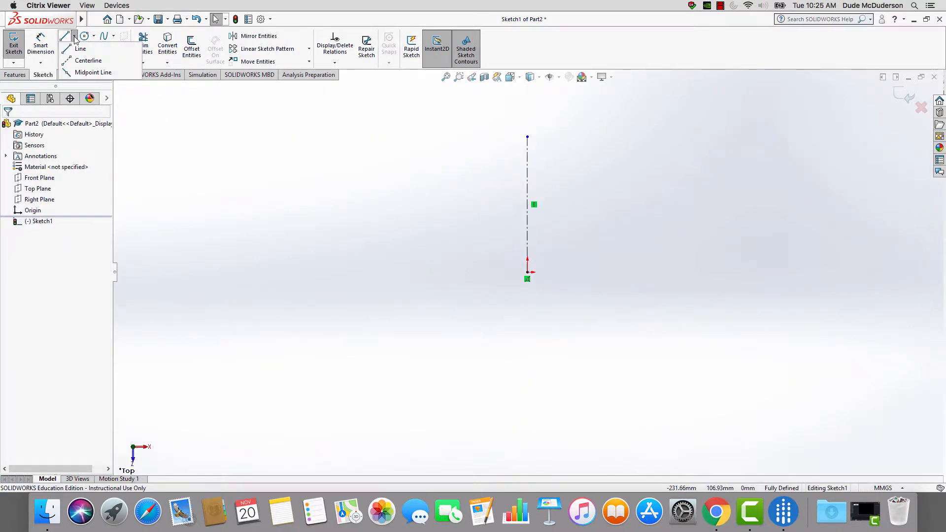
pyautogui.click(81, 62)
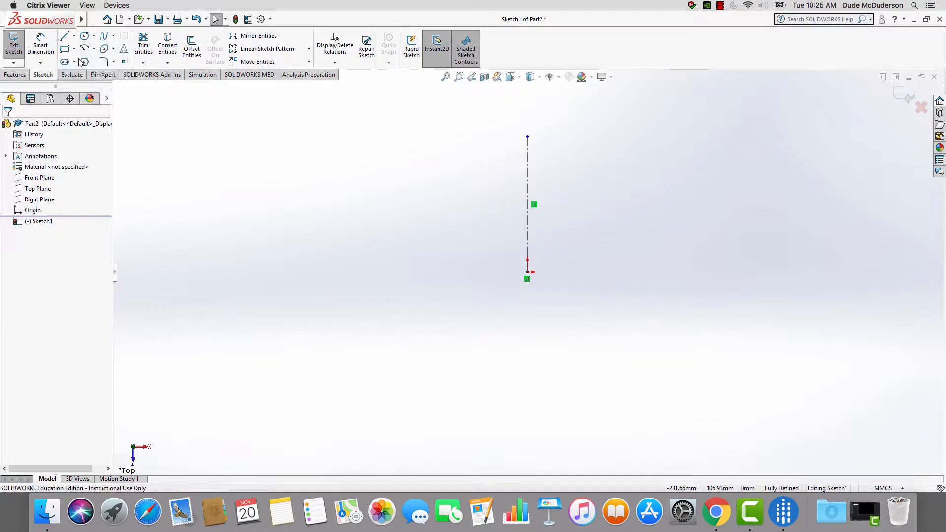
pyautogui.click(528, 273)
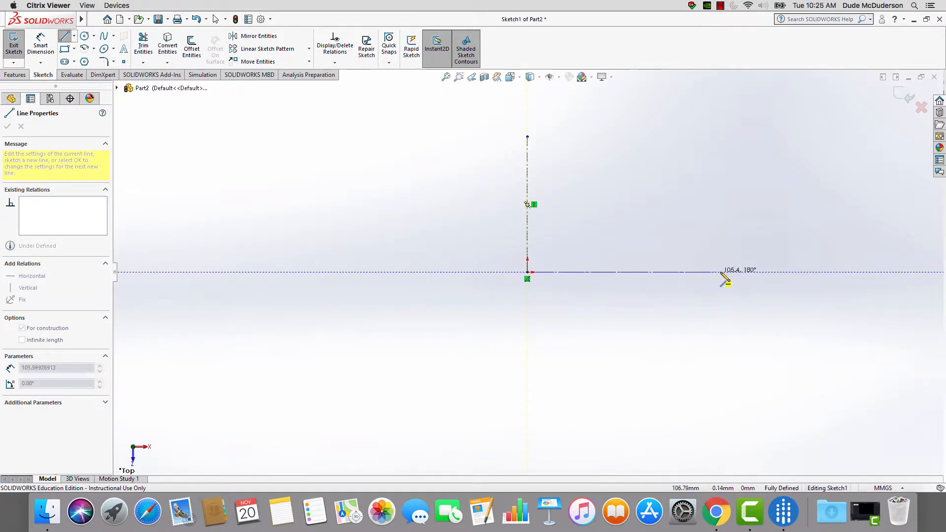
pyautogui.click(739, 272)
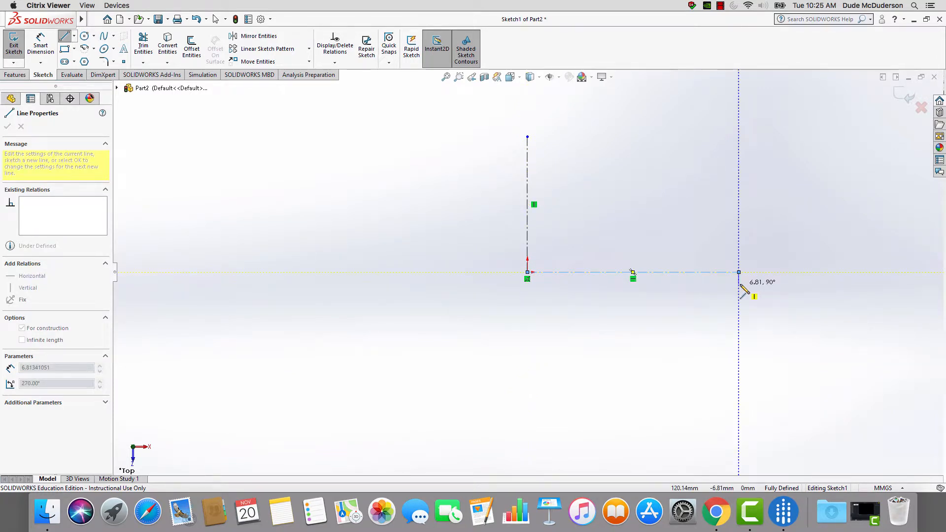
pyautogui.press('Escape')
pyautogui.press('Escape')
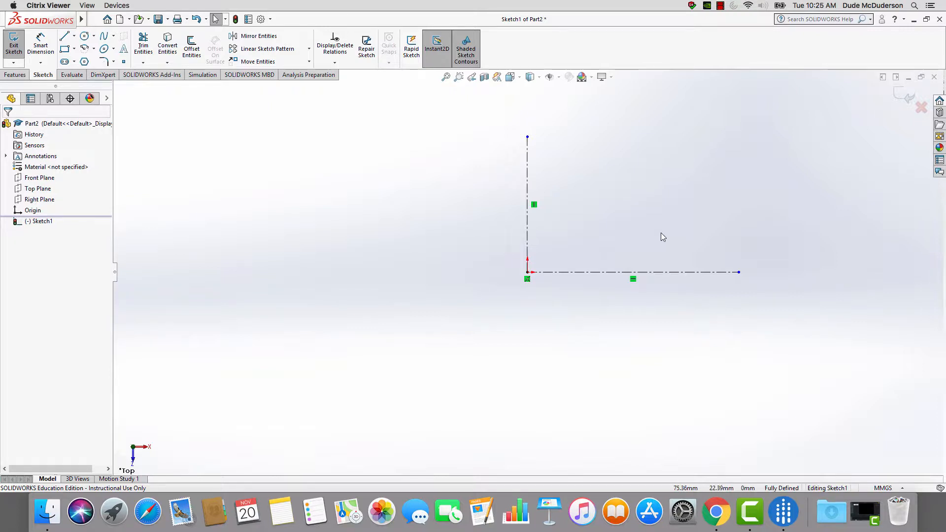
# Turn on Dynamic Mirror about the horizontal centerline
pyautogui.scroll(-2, 690, 188)
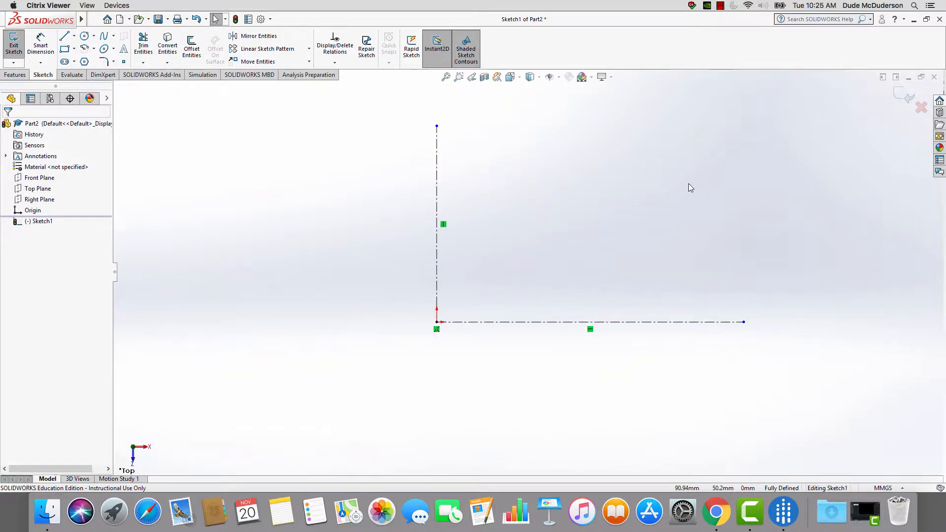
pyautogui.scroll(-1, 690, 188)
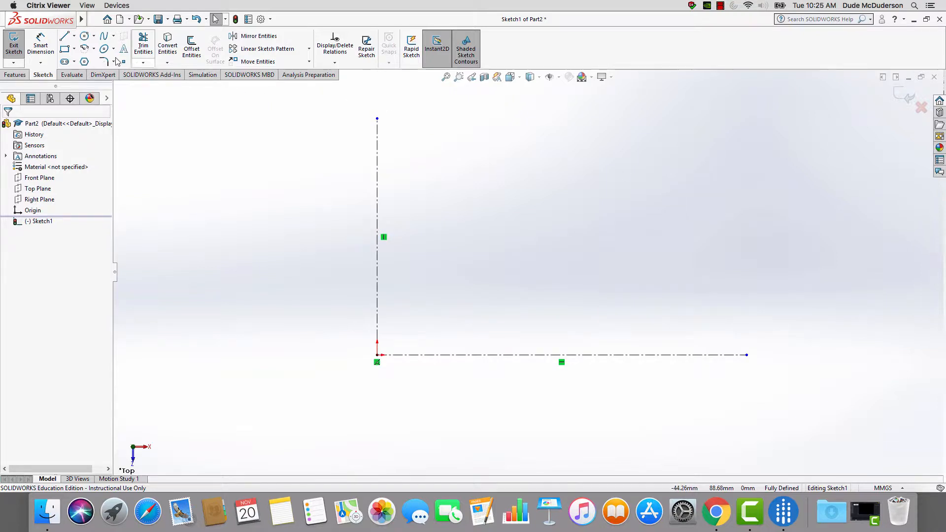
pyautogui.click(64, 38)
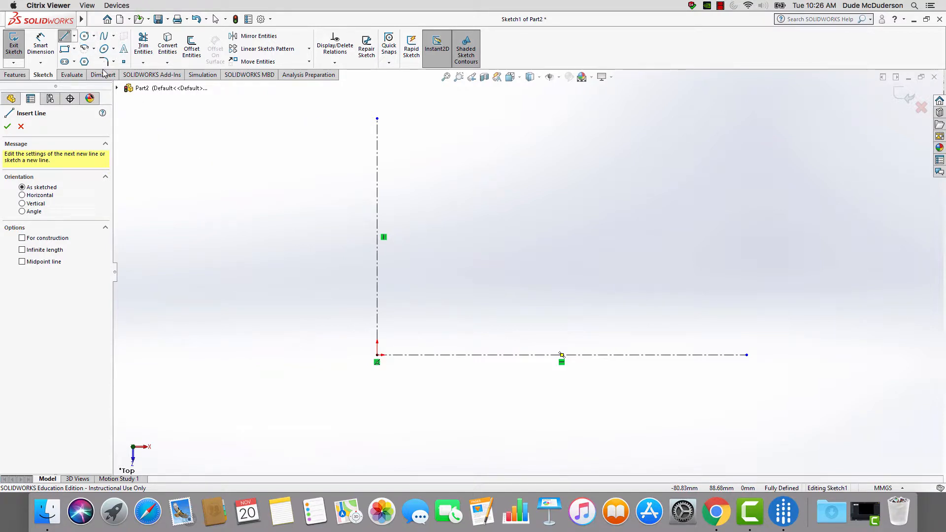
pyautogui.moveTo(58, 19)
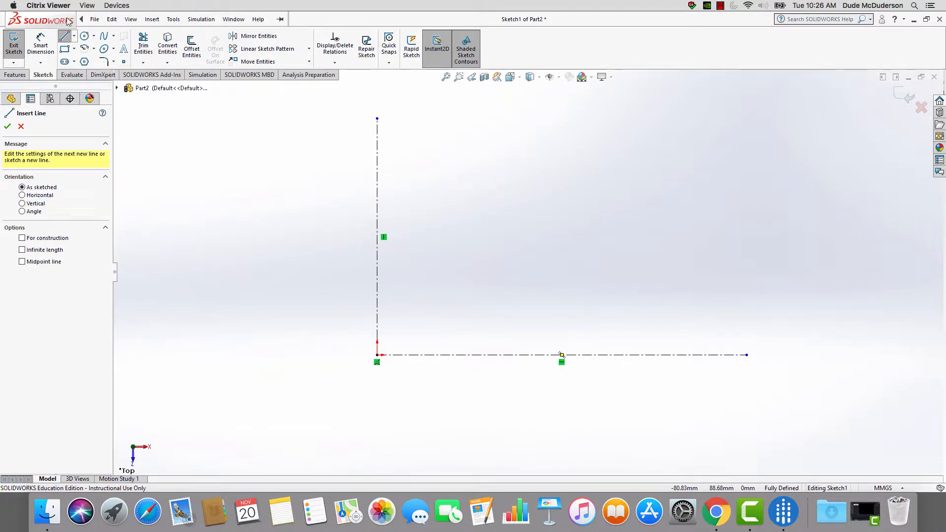
pyautogui.click(174, 21)
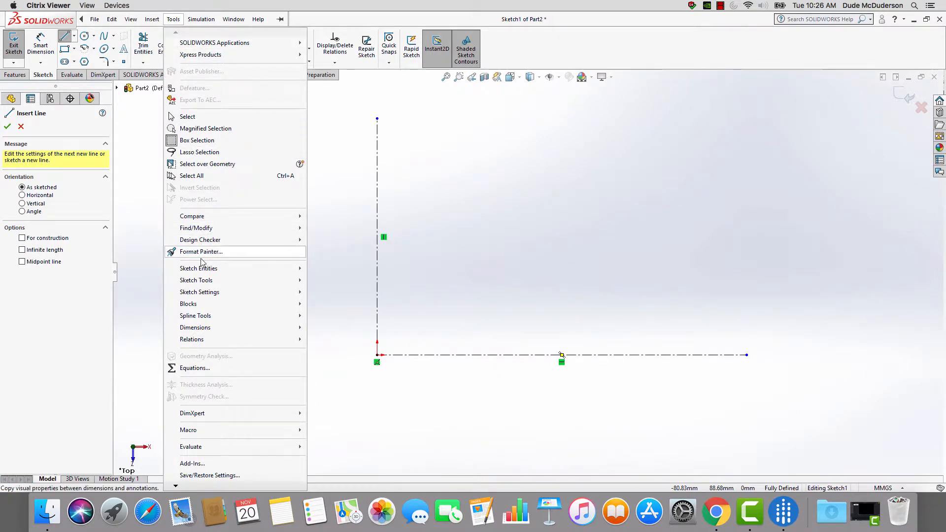
pyautogui.moveTo(203, 285)
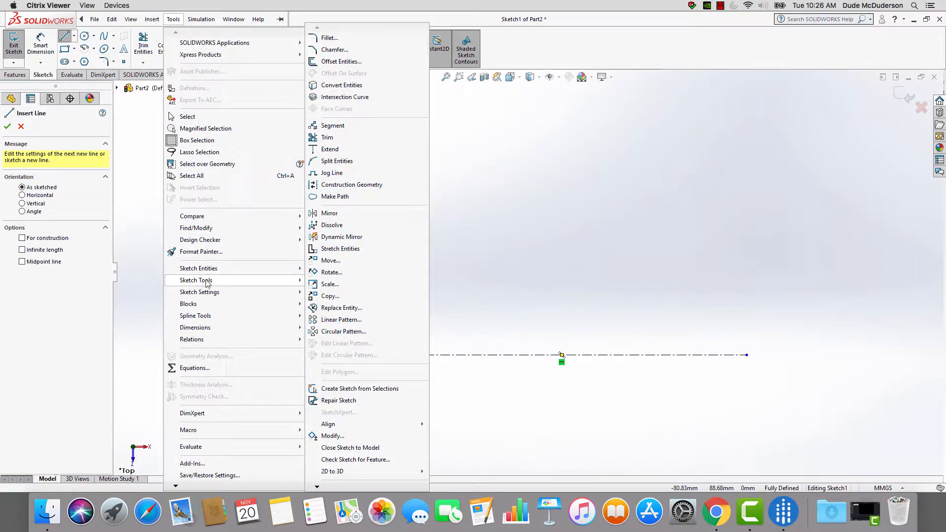
pyautogui.click(339, 238)
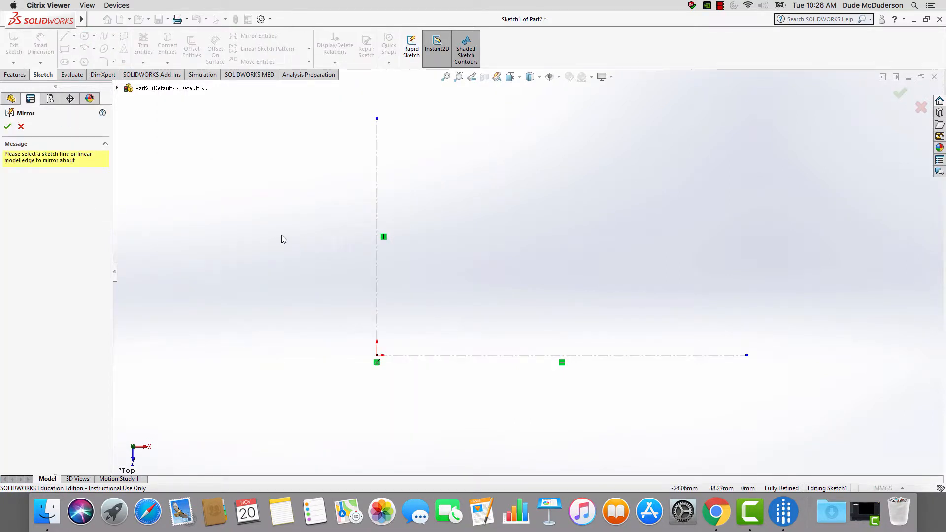
pyautogui.click(442, 355)
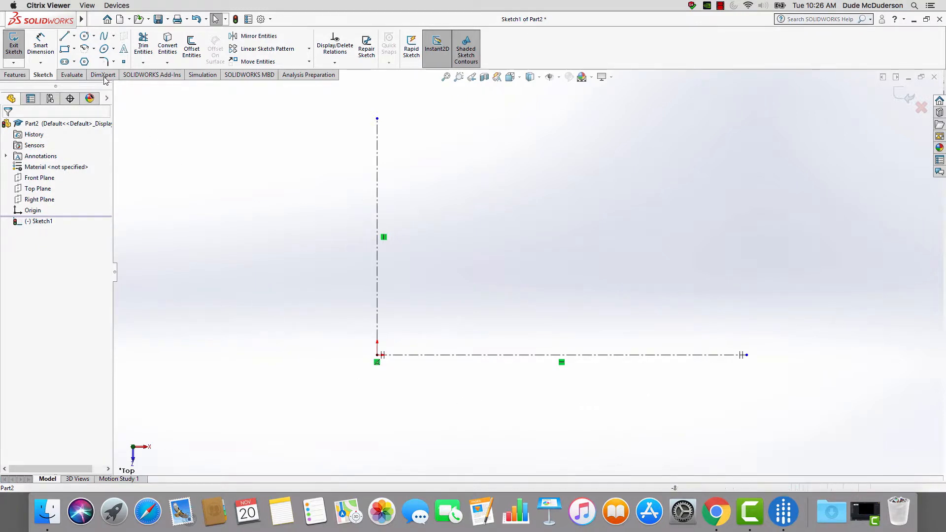
# Draw the upper hub profile from the horizontal centerline: a vertical line about 40 mm, a horizontal about 5 mm, and a slanted line about 38 mm back inward
pyautogui.click(65, 38)
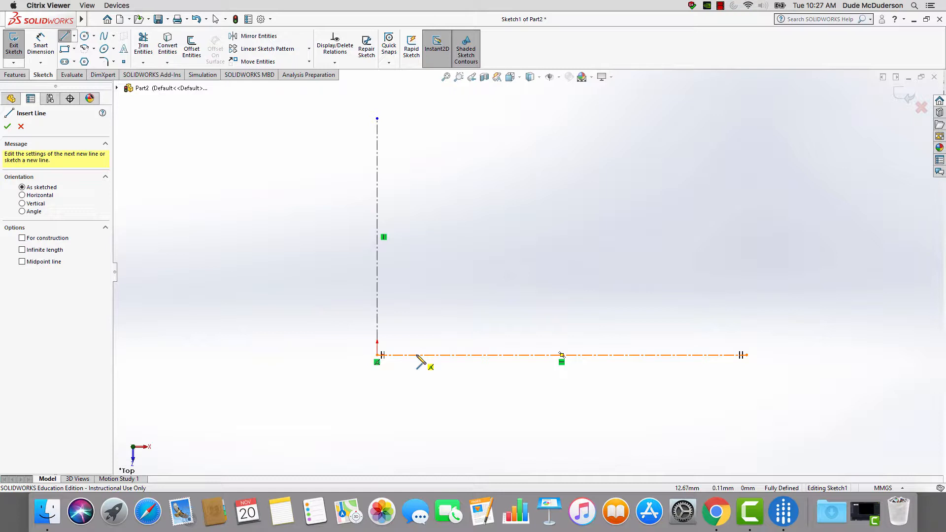
pyautogui.click(417, 355)
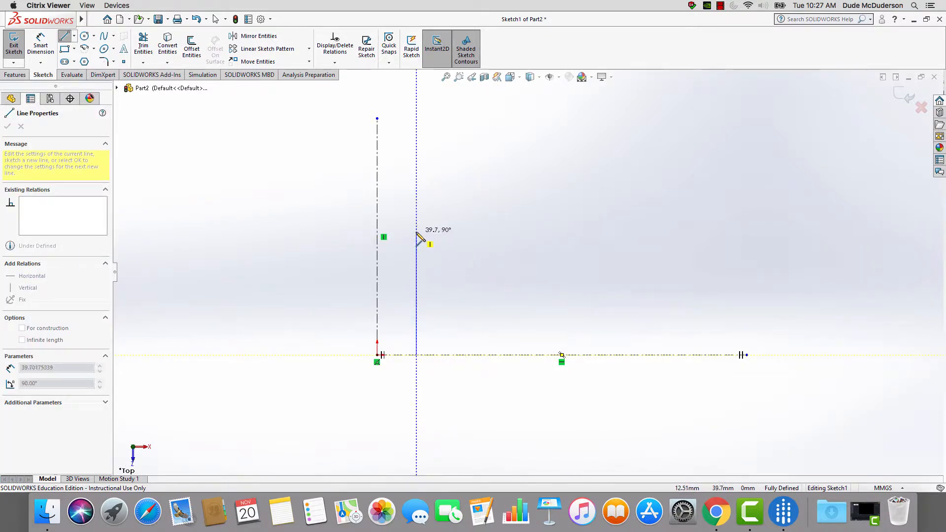
pyautogui.click(417, 232)
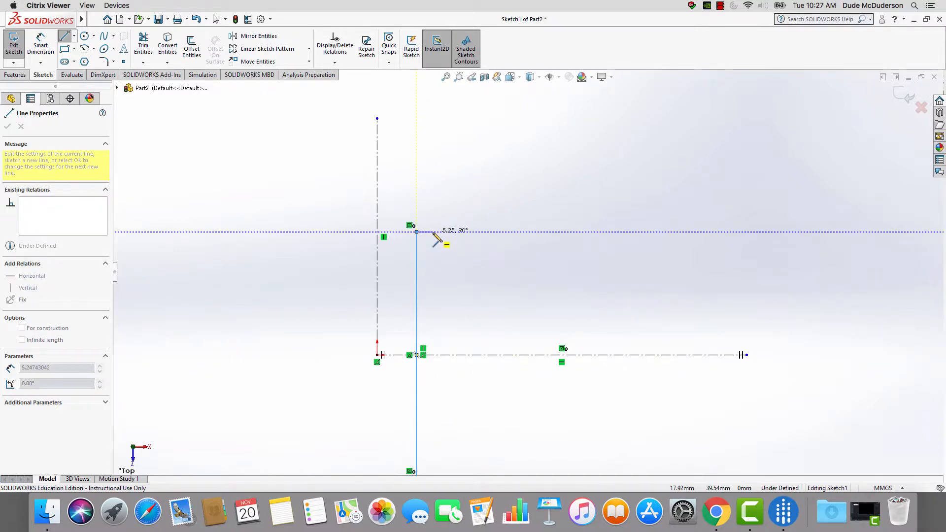
pyautogui.click(433, 232)
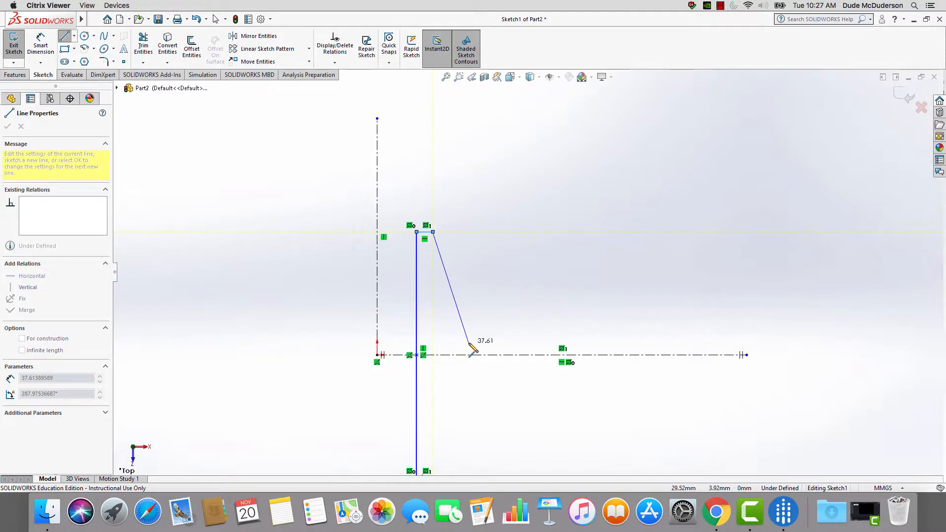
pyautogui.click(470, 343)
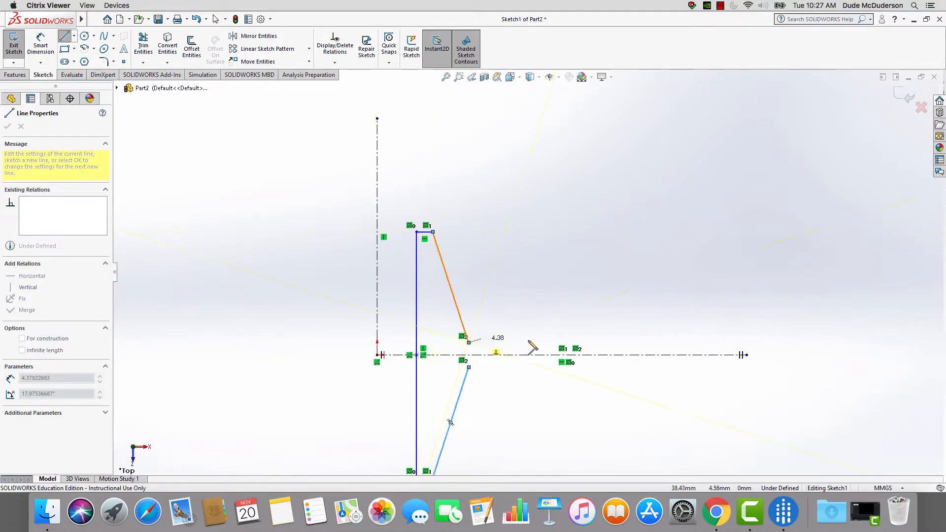
# Continue with a horizontal web line about 49 mm long and a rim about 28 mm tall and 7 mm wide, closing on the horizontal centerline
pyautogui.click(622, 343)
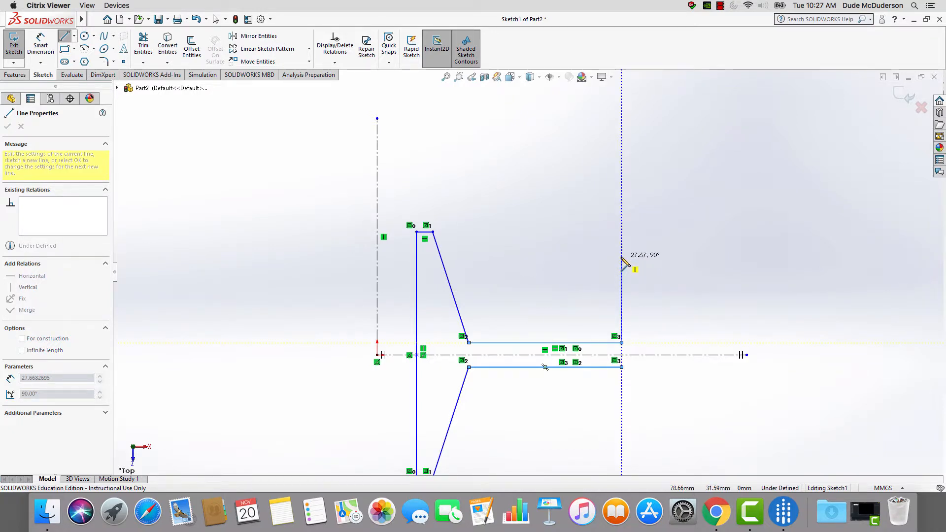
pyautogui.click(622, 256)
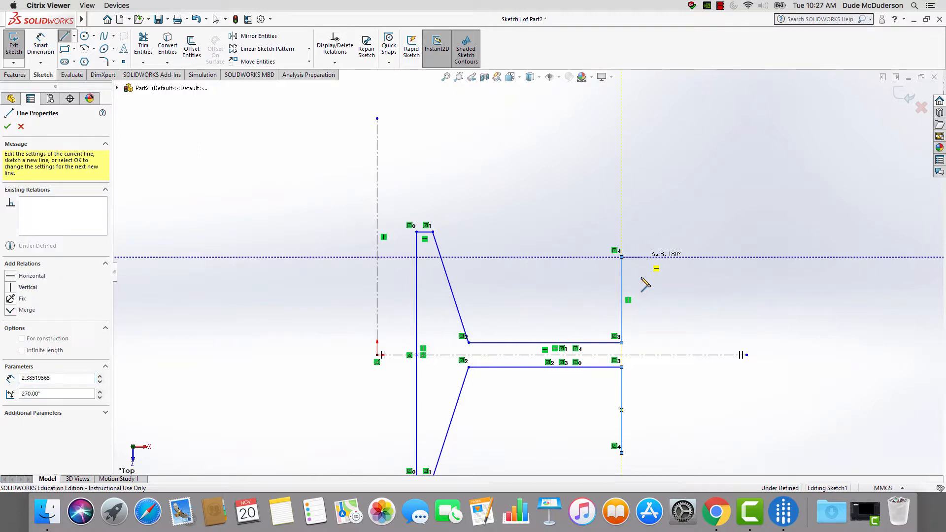
pyautogui.click(643, 257)
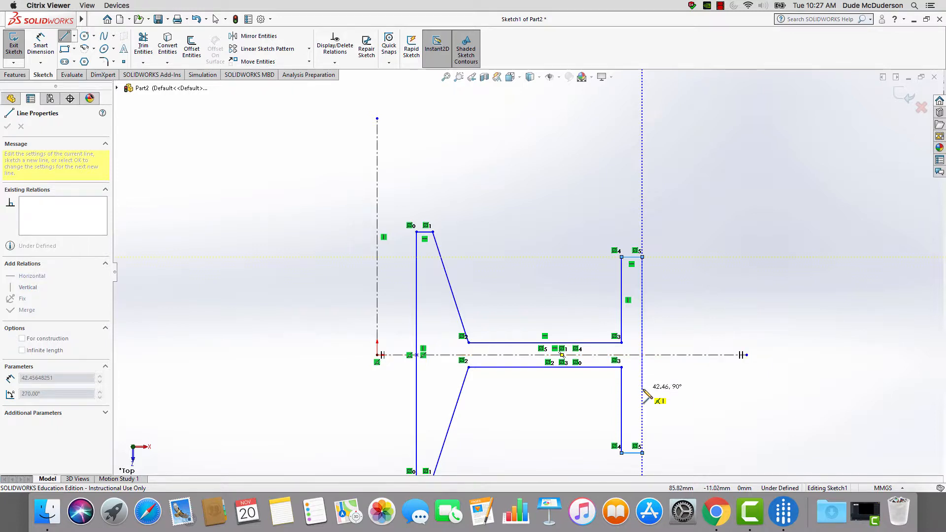
pyautogui.click(643, 355)
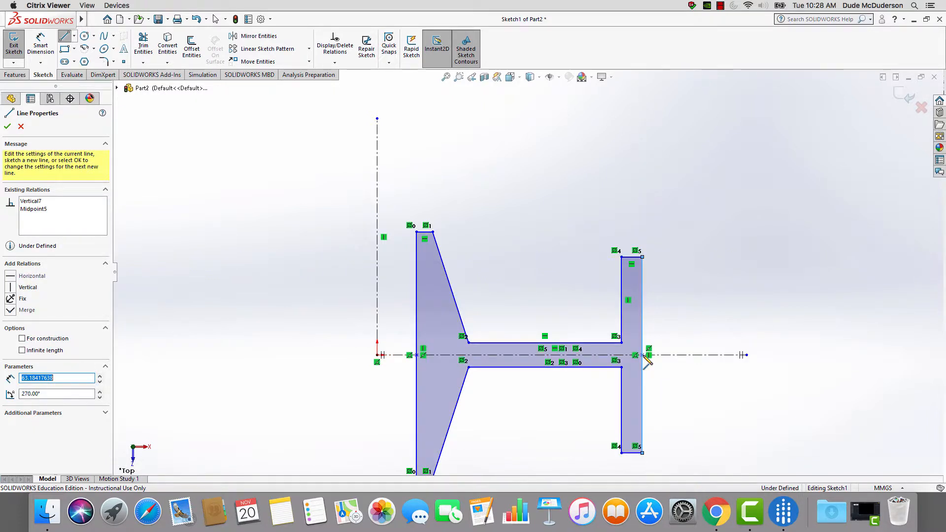
pyautogui.click(638, 355)
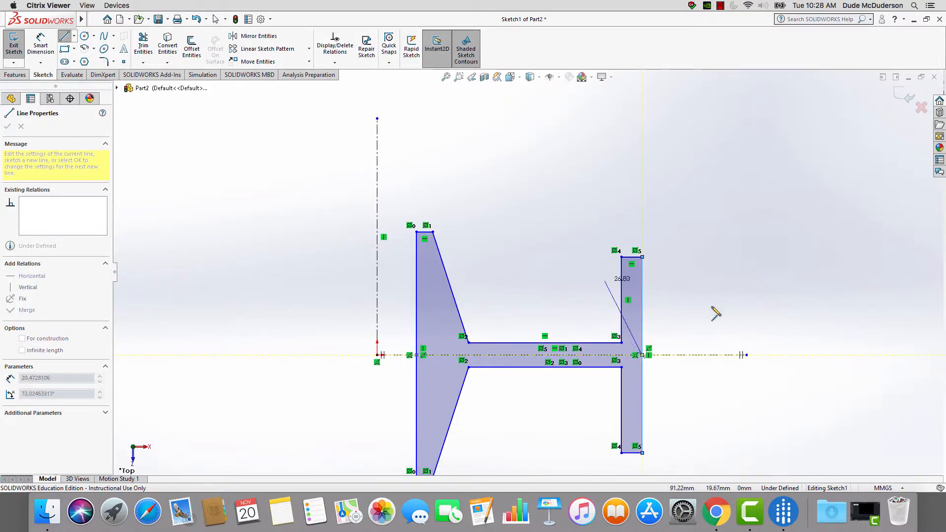
pyautogui.press('Escape')
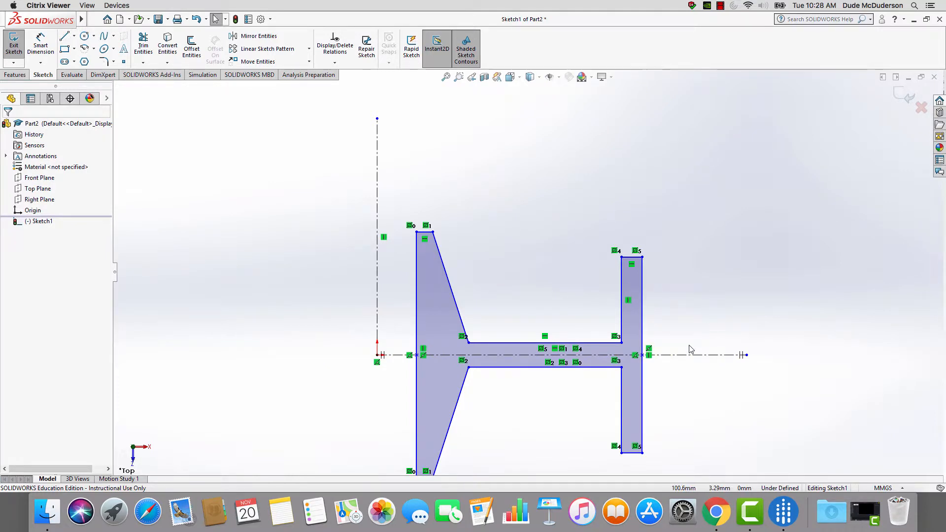
# Dimension the hub's inner vertical edge across the vertical centerline as a 20 mm diameter
pyautogui.press('f')
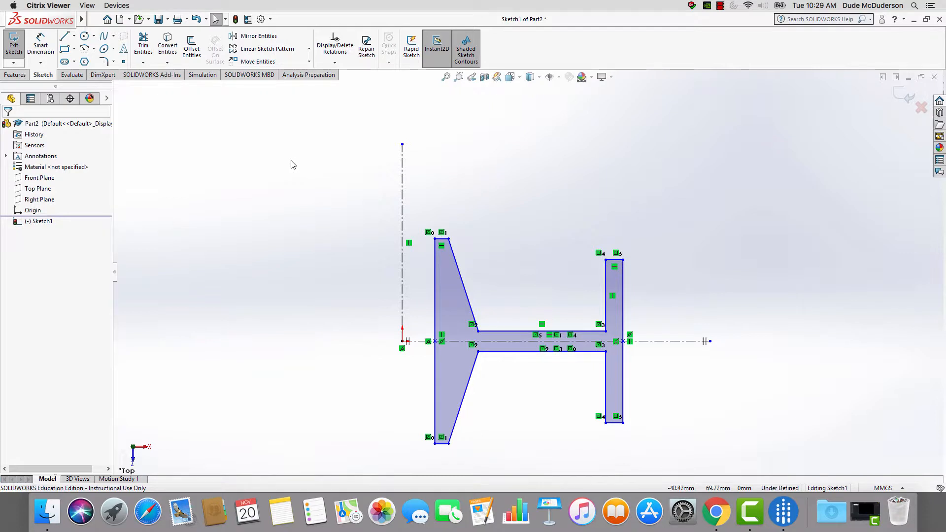
pyautogui.click(41, 43)
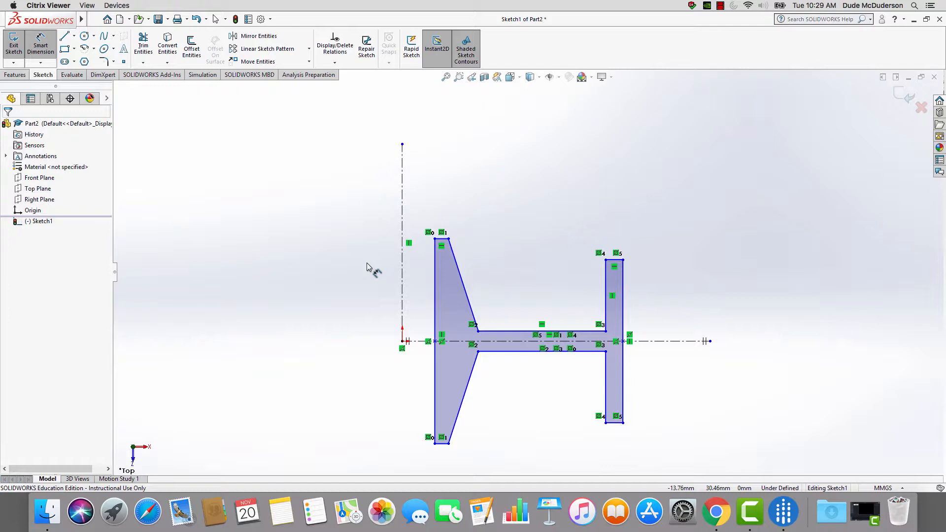
pyautogui.click(402, 266)
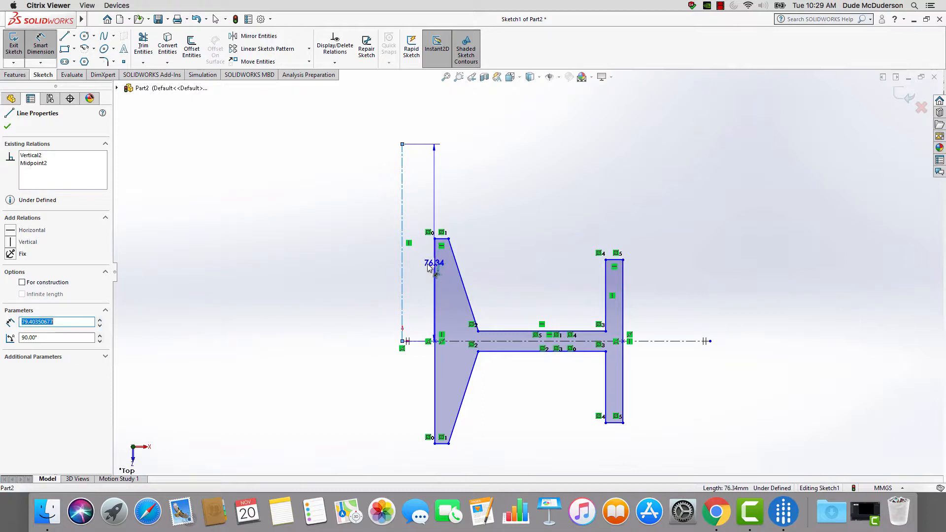
pyautogui.click(435, 266)
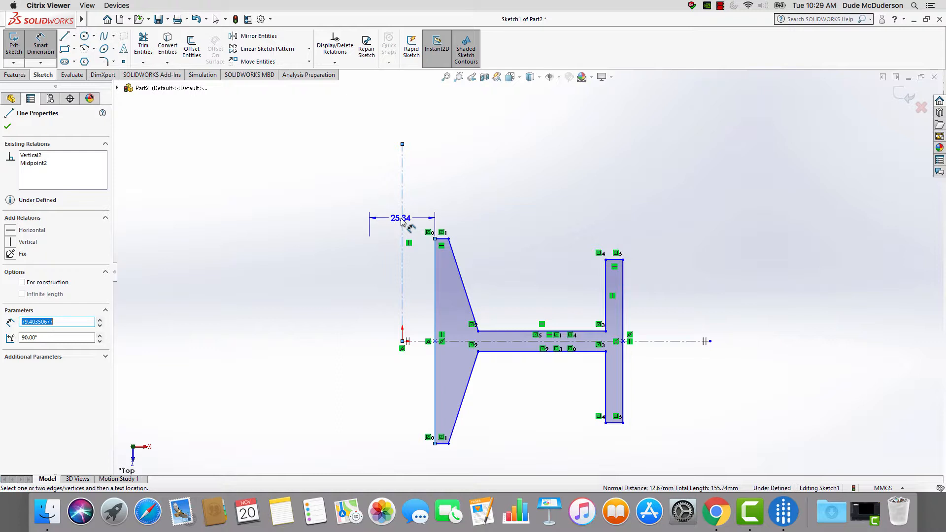
pyautogui.click(402, 221)
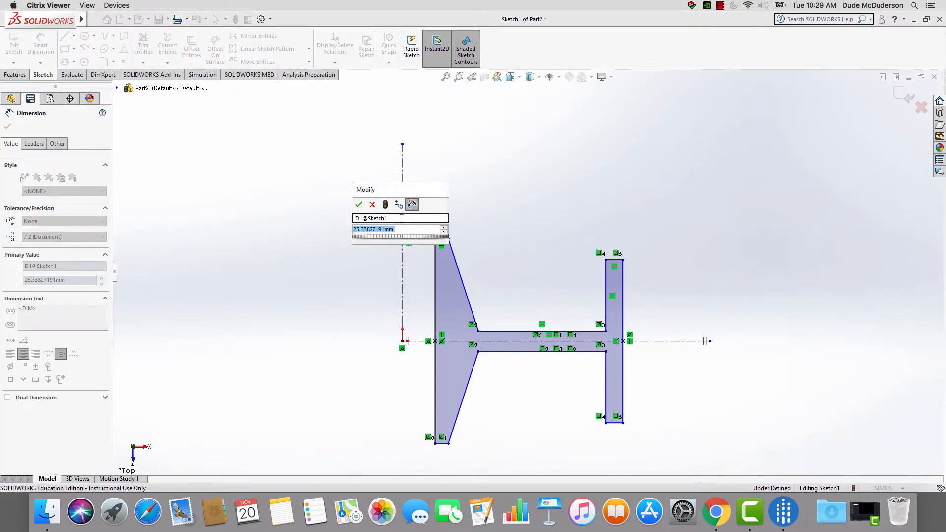
pyautogui.write('20')
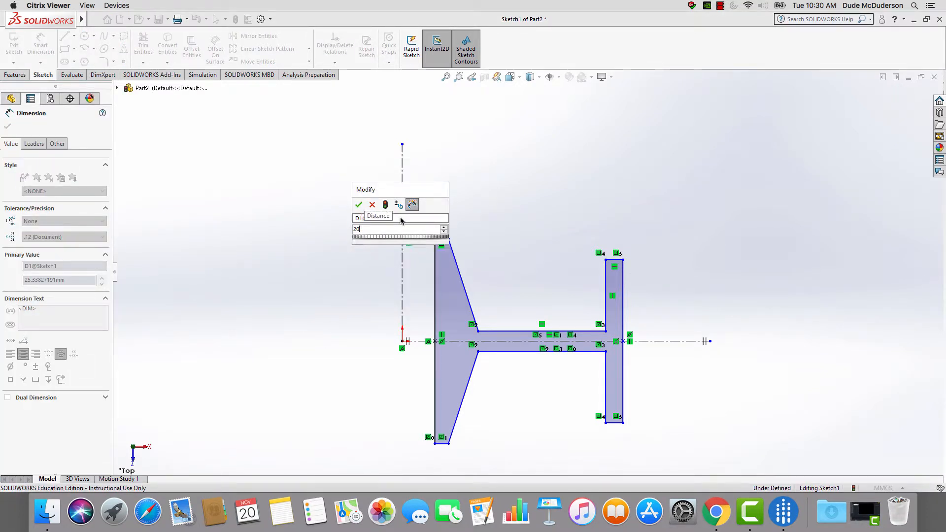
pyautogui.press('Return')
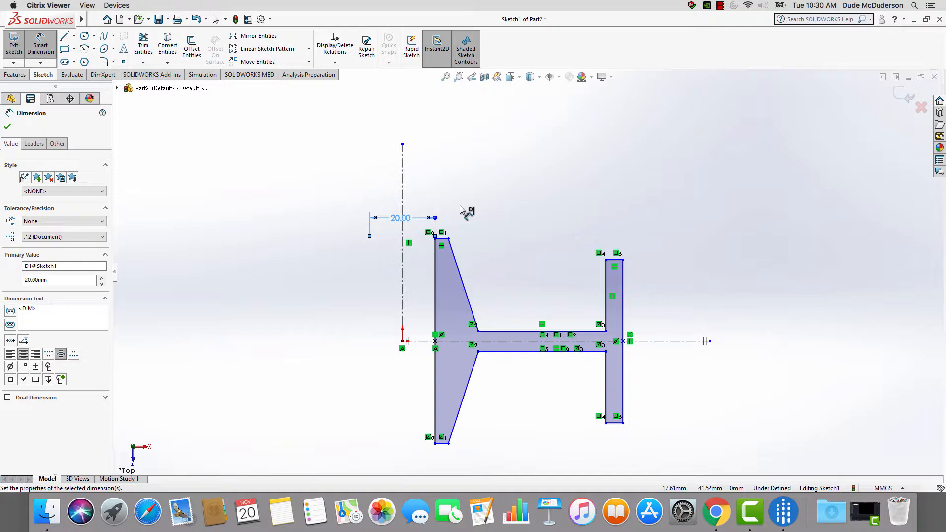
# Add a 24 mm diameter dimension from the hub's upper outer corner across the vertical centerline
pyautogui.click(450, 240)
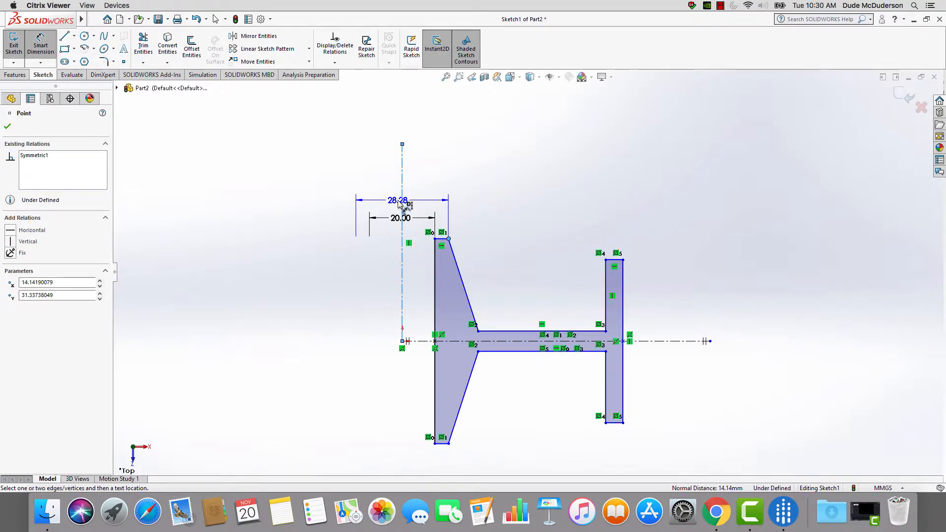
pyautogui.click(398, 204)
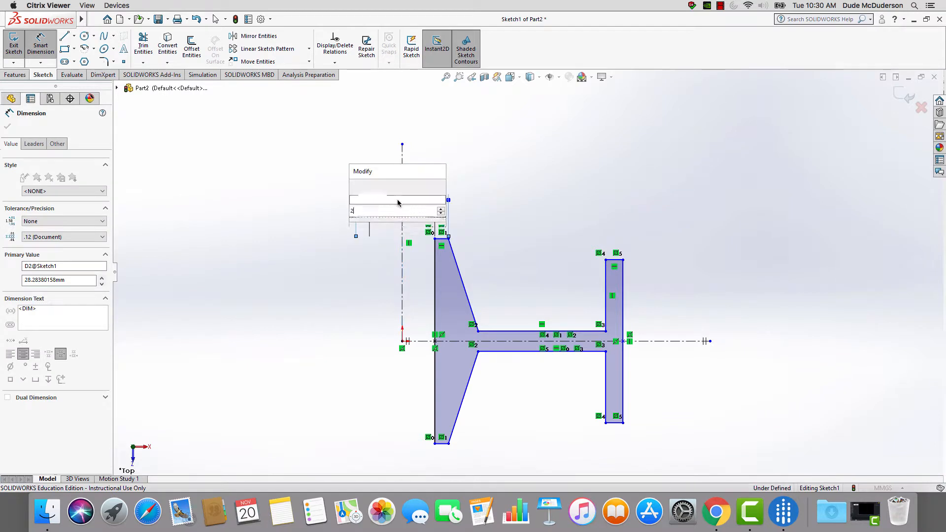
pyautogui.write('24')
pyautogui.press('Return')
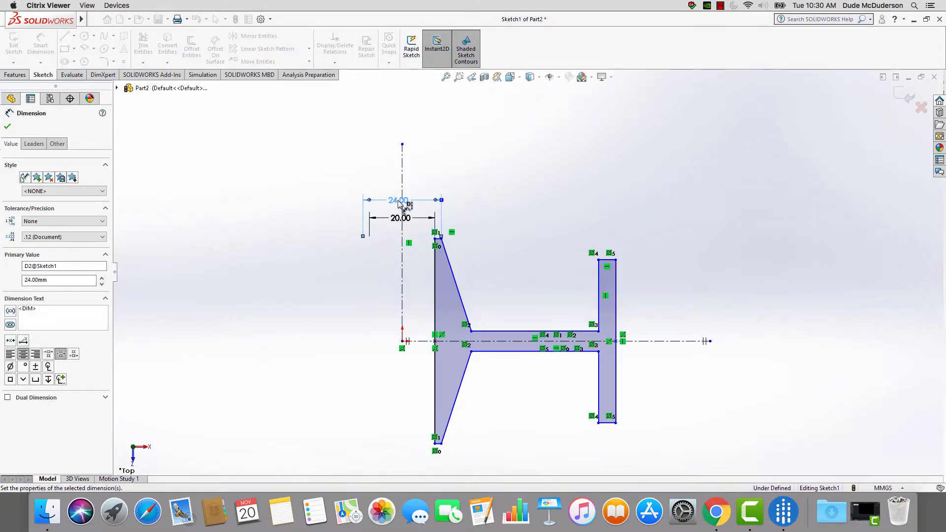
# Dimension the rim's outer vertical edge across the vertical centerline as an 80 mm diameter
pyautogui.click(616, 277)
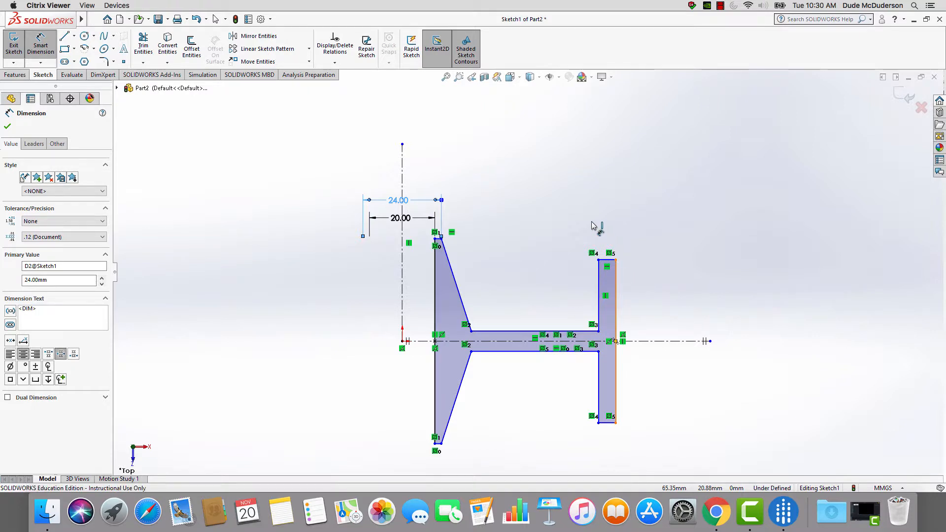
pyautogui.click(402, 178)
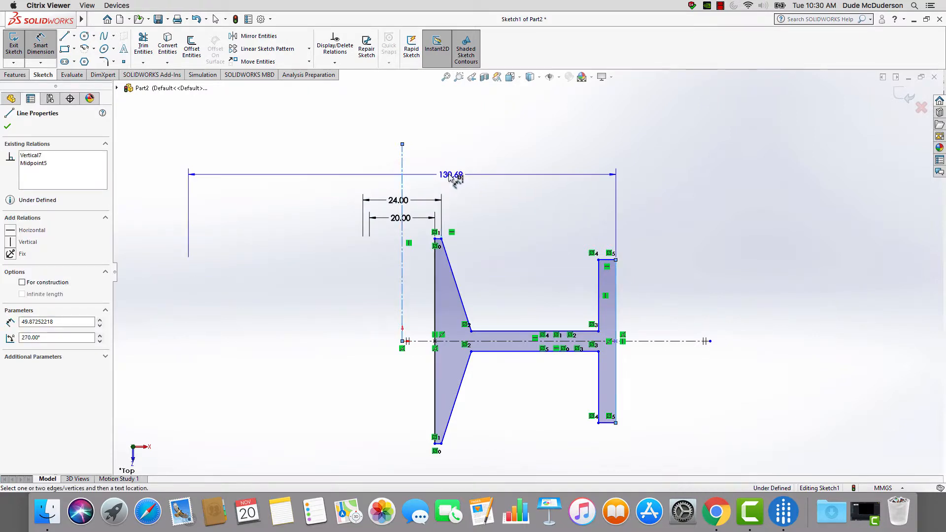
pyautogui.click(400, 182)
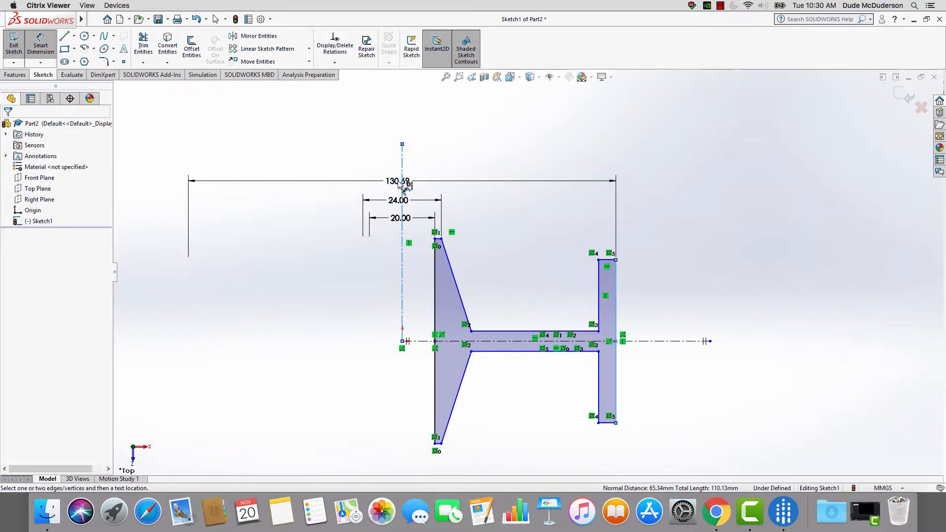
pyautogui.doubleClick(399, 181)
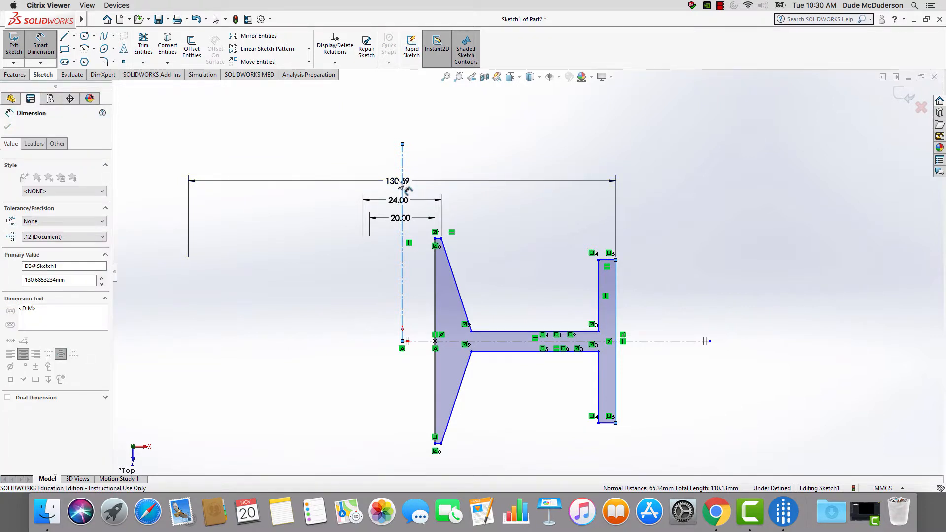
pyautogui.write('80')
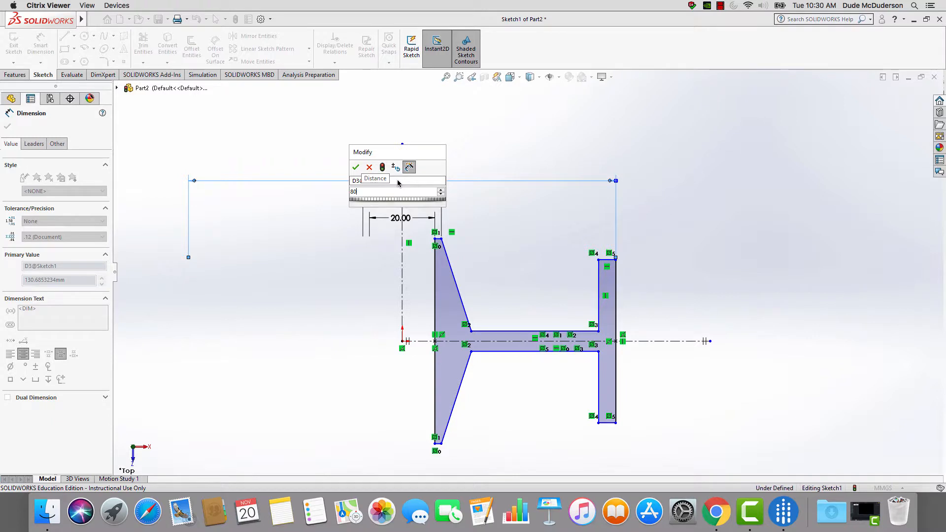
pyautogui.press('Return')
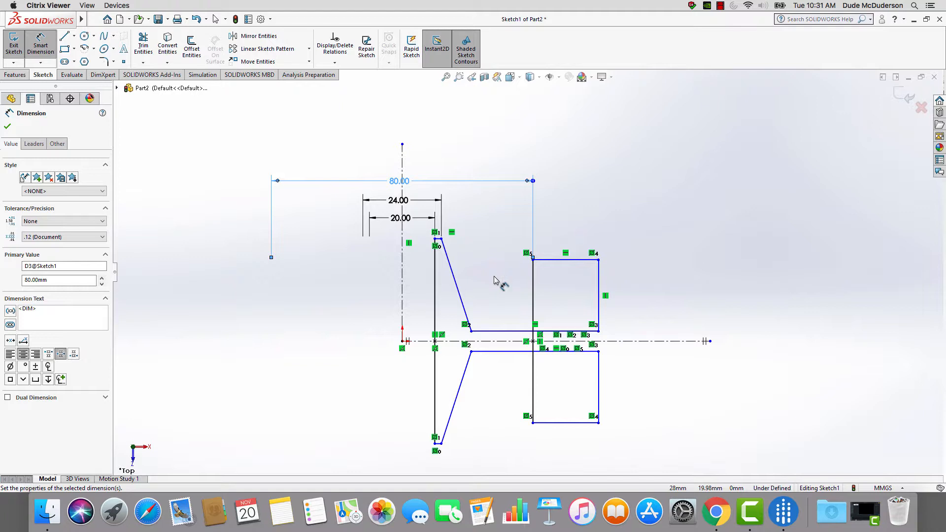
pyautogui.press('Escape')
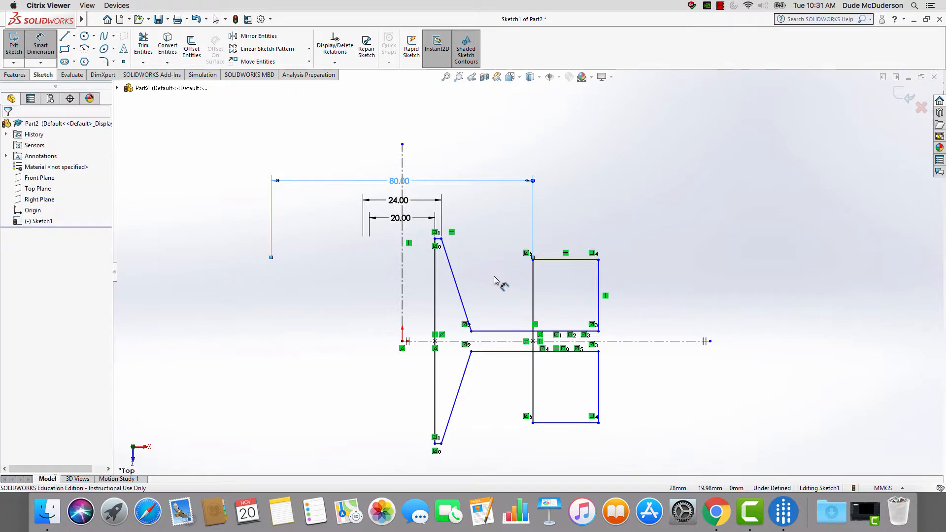
pyautogui.press('Escape')
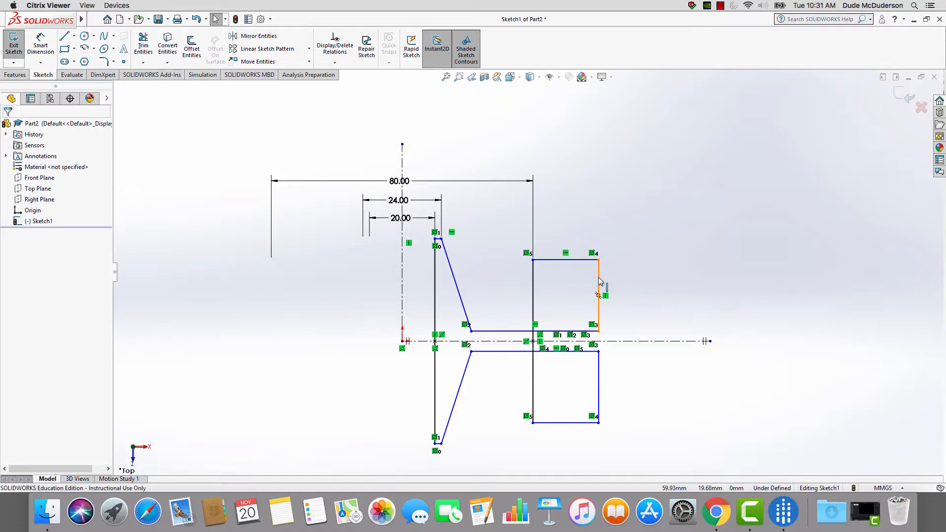
# Move the rim's inner edge back inside the outer edge, leaving the rim about 5 mm thick, and lower its upper edge slightly
pyautogui.moveTo(599, 281); pyautogui.dragTo(517, 276)
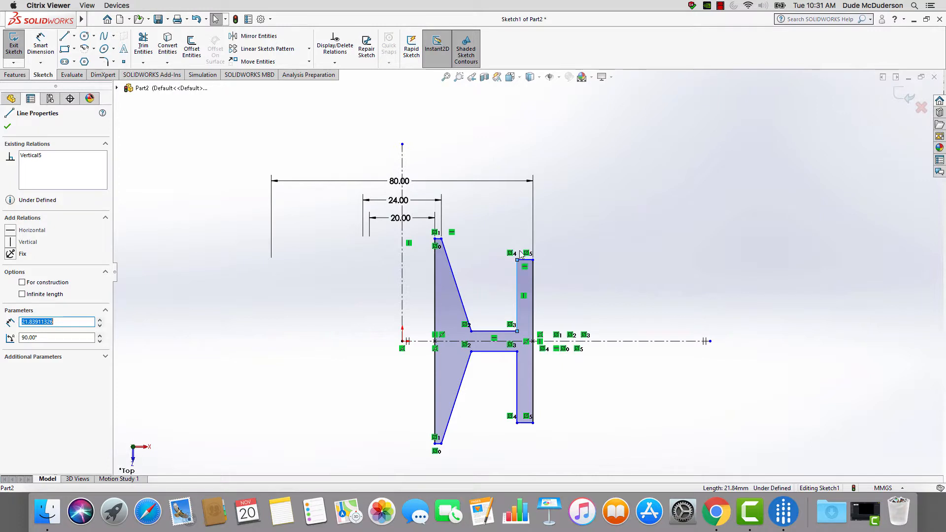
pyautogui.click(523, 260)
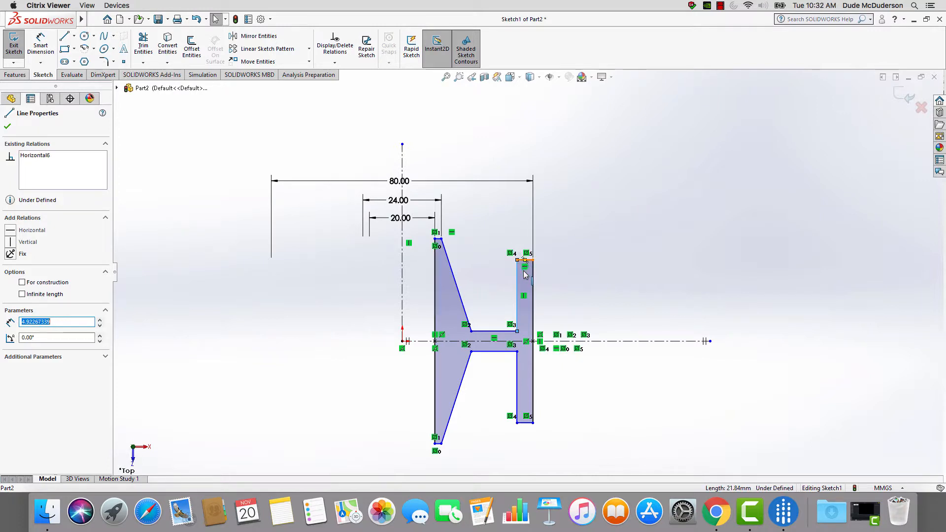
pyautogui.moveTo(524, 260); pyautogui.dragTo(523, 271)
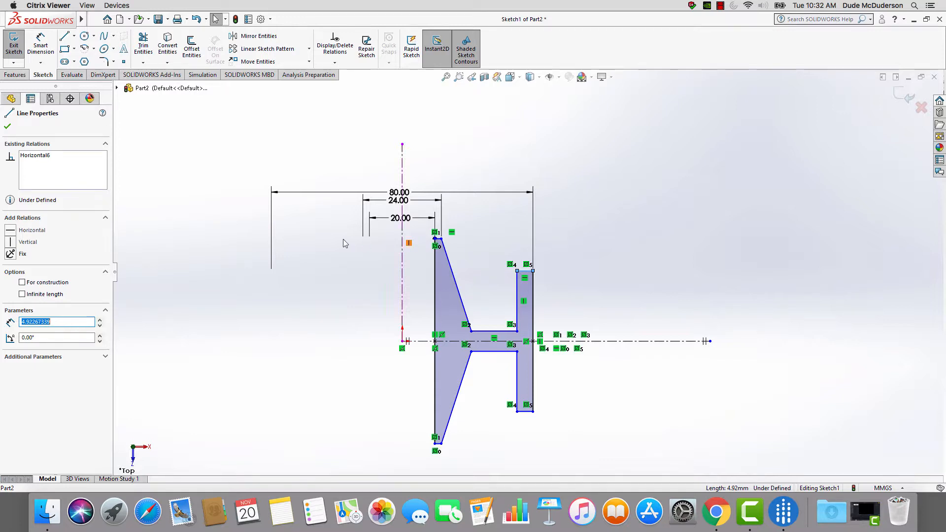
# Dimension the web's thickness between its upper and lower horizontal edges as 5 mm
pyautogui.click(42, 42)
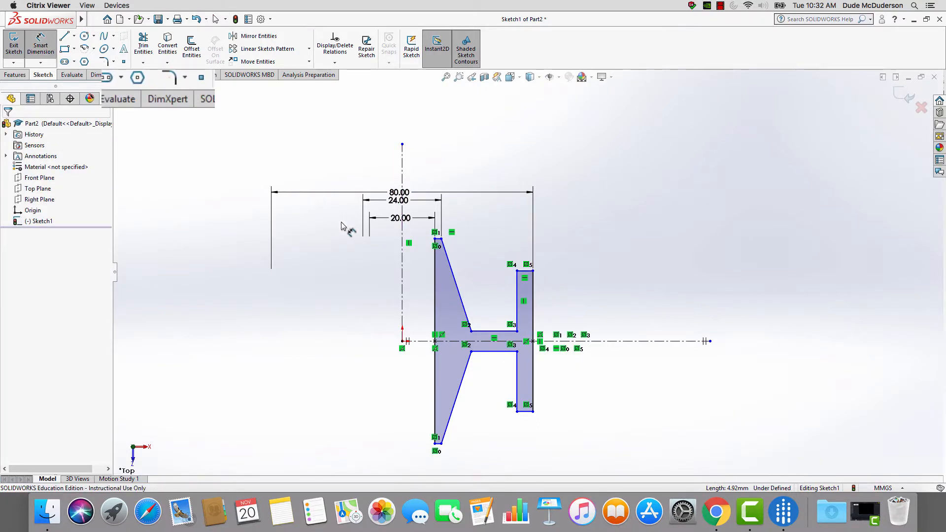
pyautogui.click(484, 331)
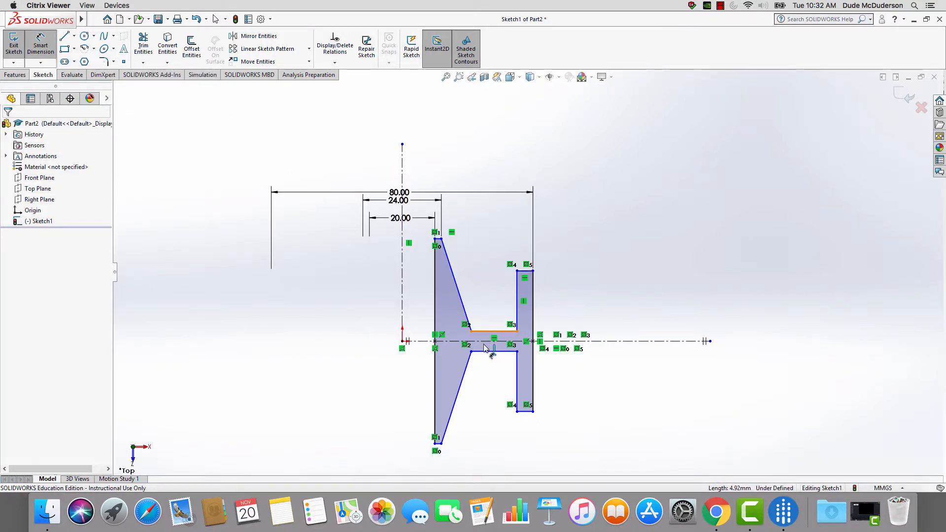
pyautogui.click(485, 352)
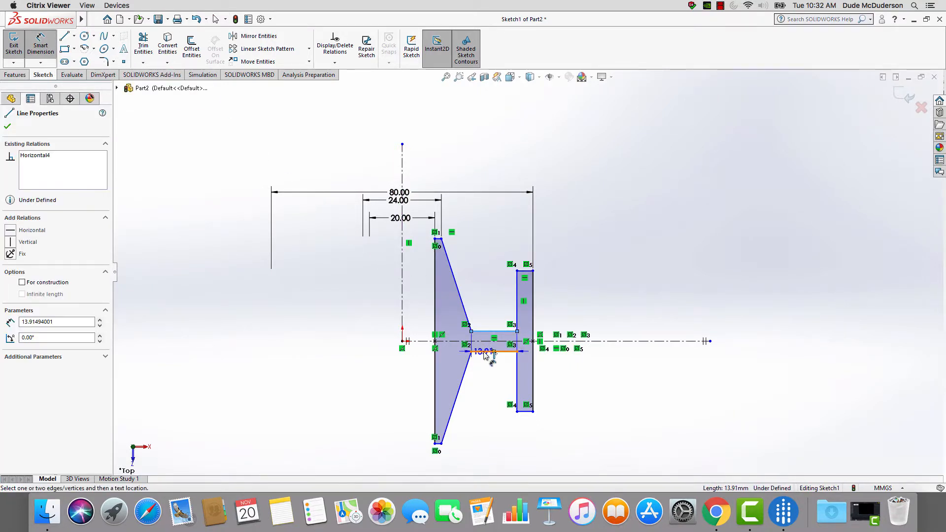
pyautogui.click(484, 353)
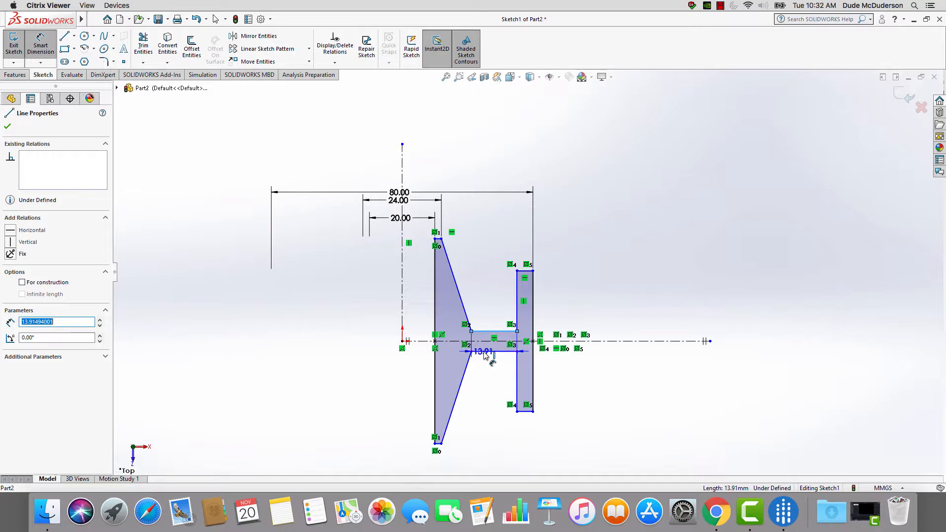
pyautogui.click(550, 375)
pyautogui.write('5')
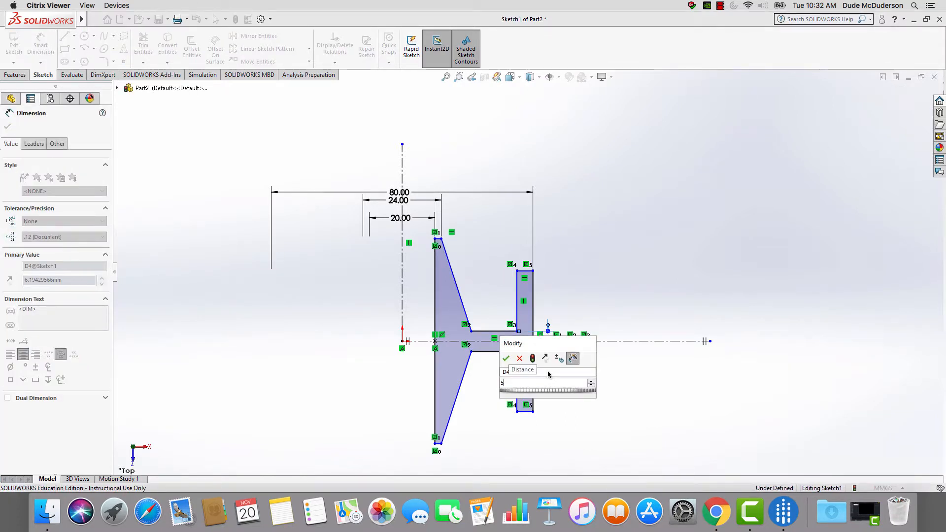
pyautogui.press('Return')
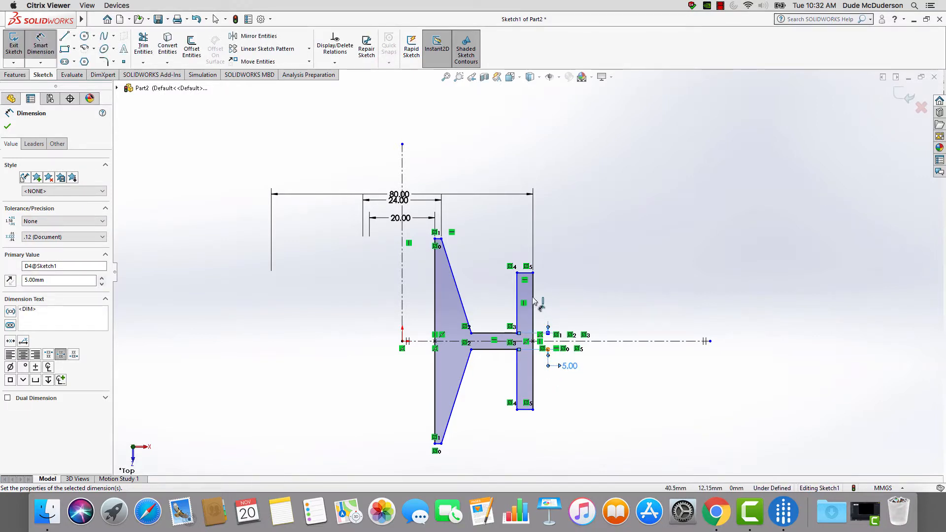
# Dimension the rim's upper horizontal edge to give the rim a thickness of 4 mm
pyautogui.click(524, 273)
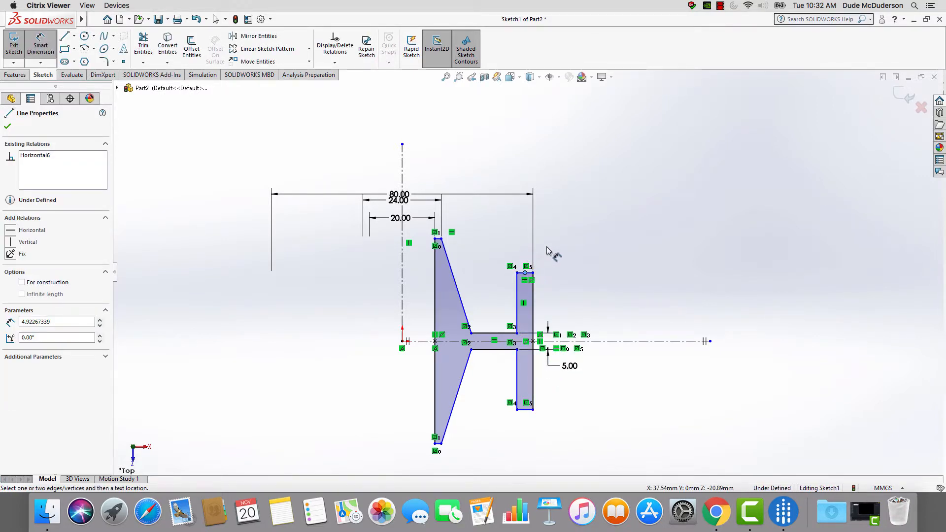
pyautogui.press('Escape')
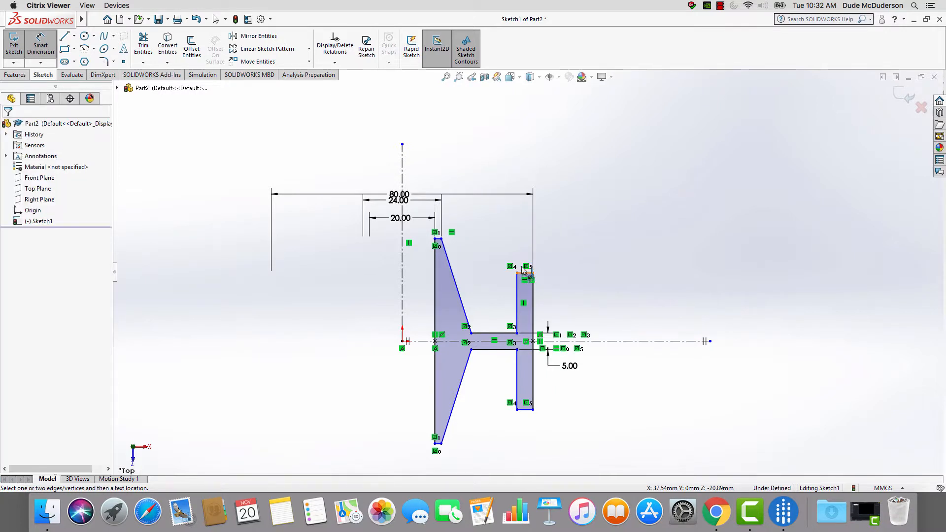
pyautogui.click(524, 275)
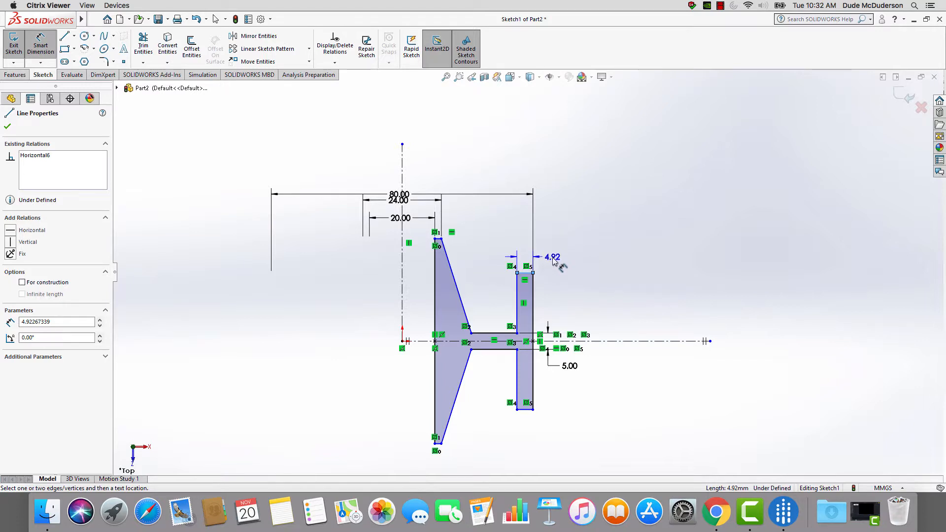
pyautogui.click(552, 259)
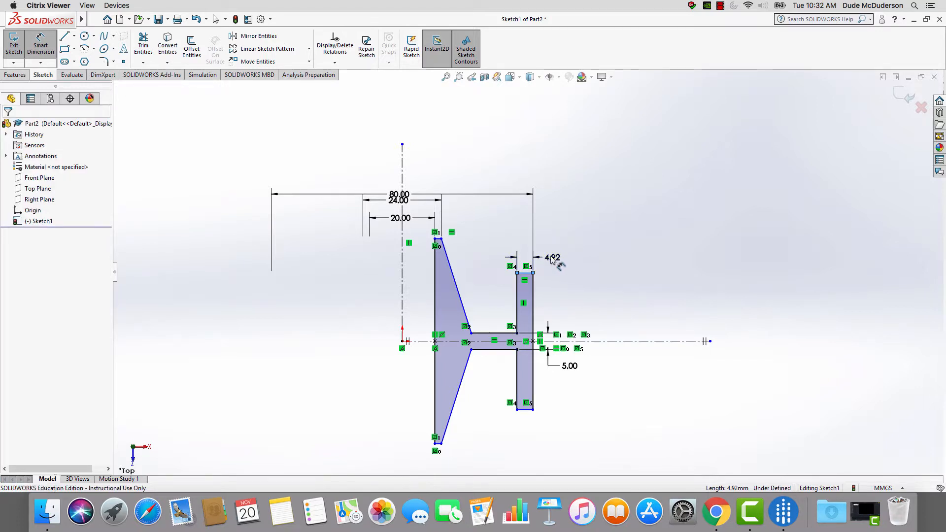
pyautogui.press('Return')
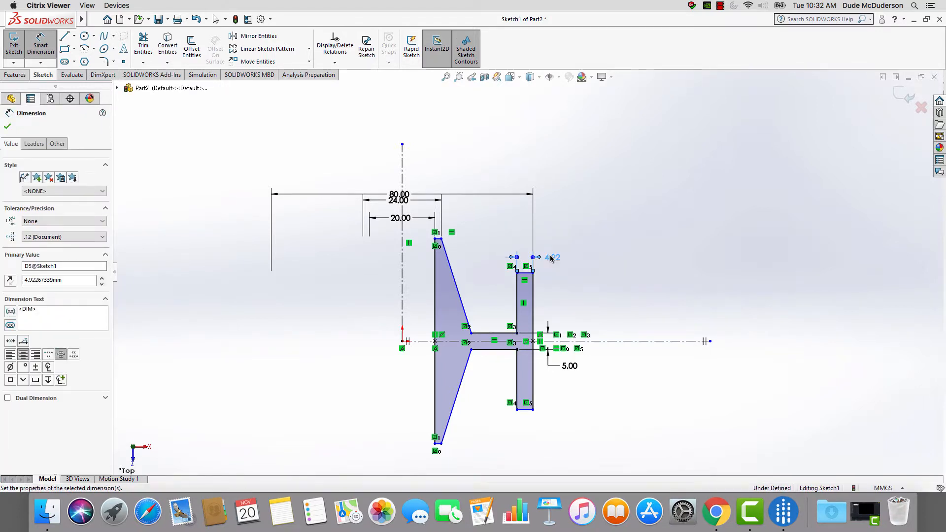
# Dimension the full length of the rim's outer vertical edge as 29 mm
pyautogui.click(534, 305)
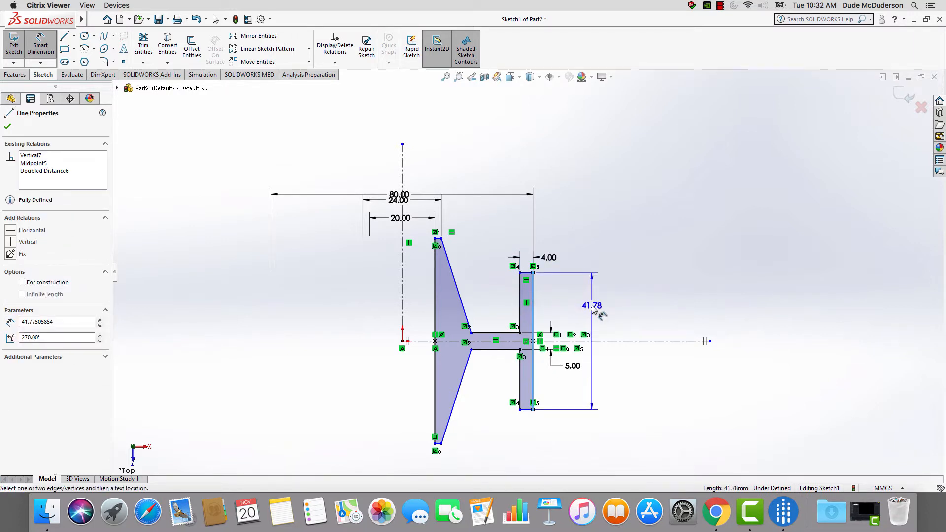
pyautogui.click(595, 315)
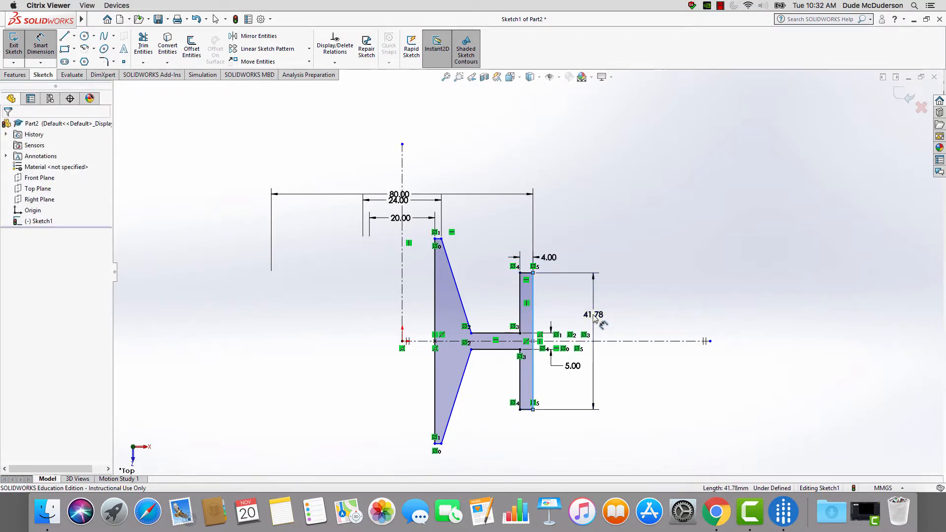
pyautogui.press('Return')
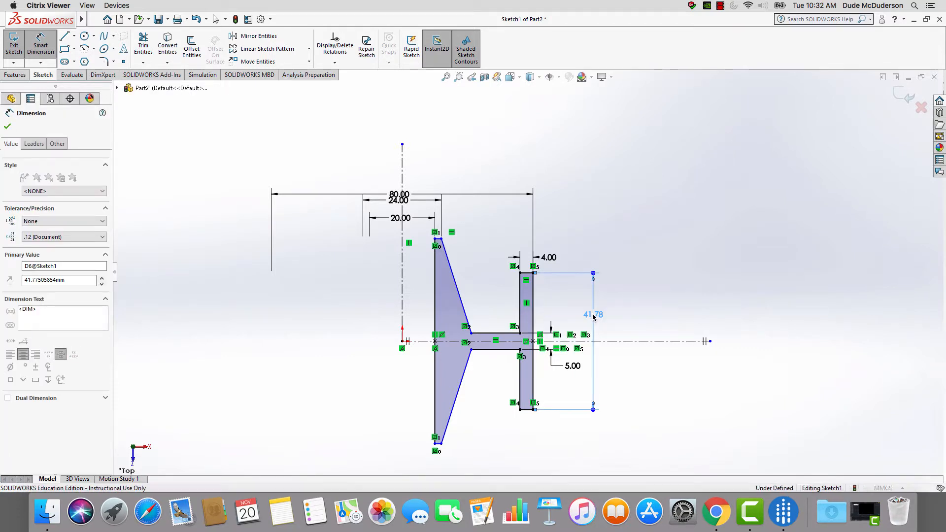
# Dimension the full length of the hub's inner vertical edge as 40 mm
pyautogui.click(434, 298)
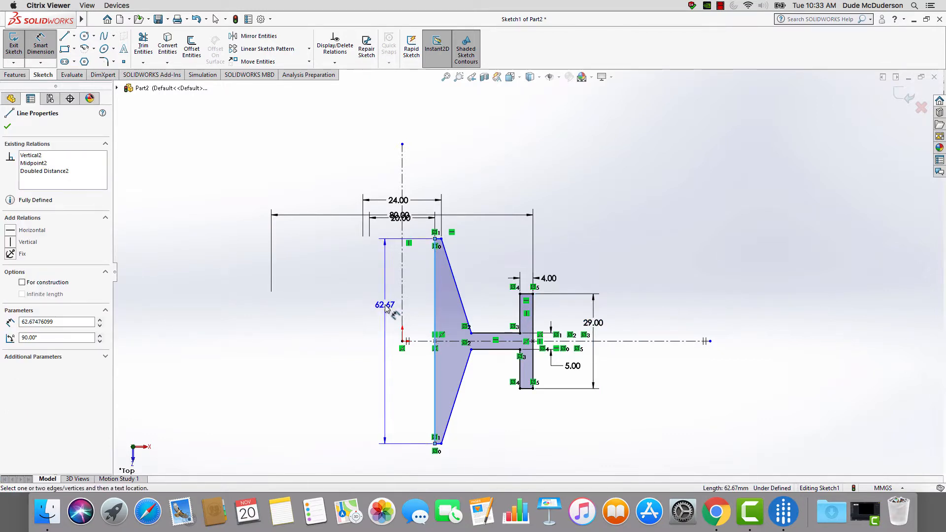
pyautogui.click(386, 308)
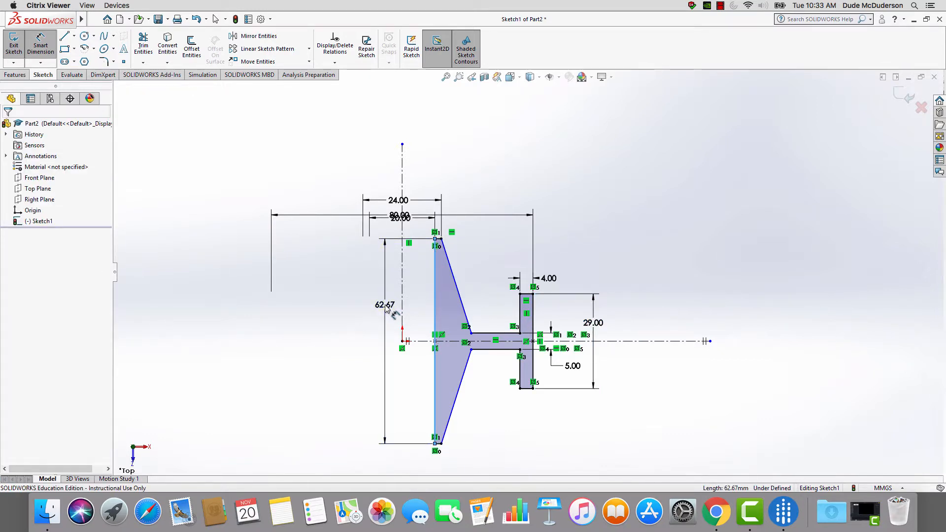
pyautogui.write('40')
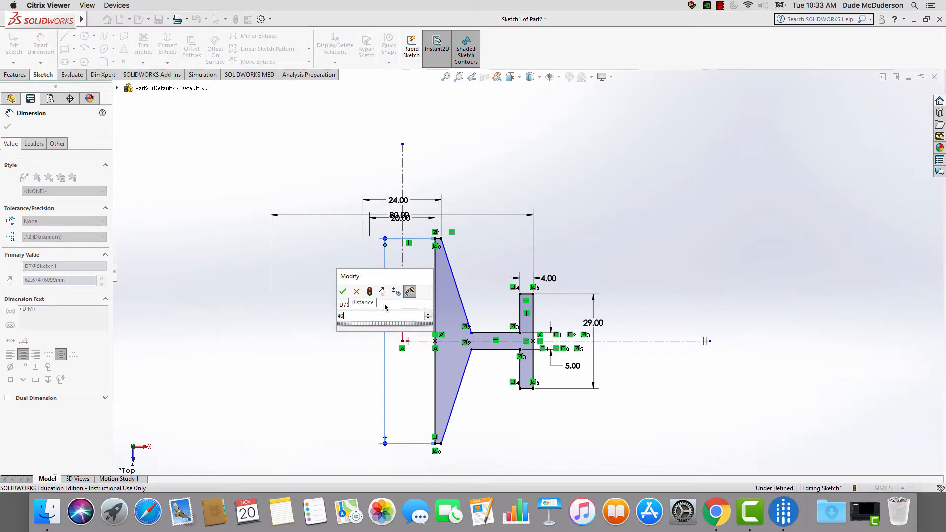
pyautogui.press('Escape')
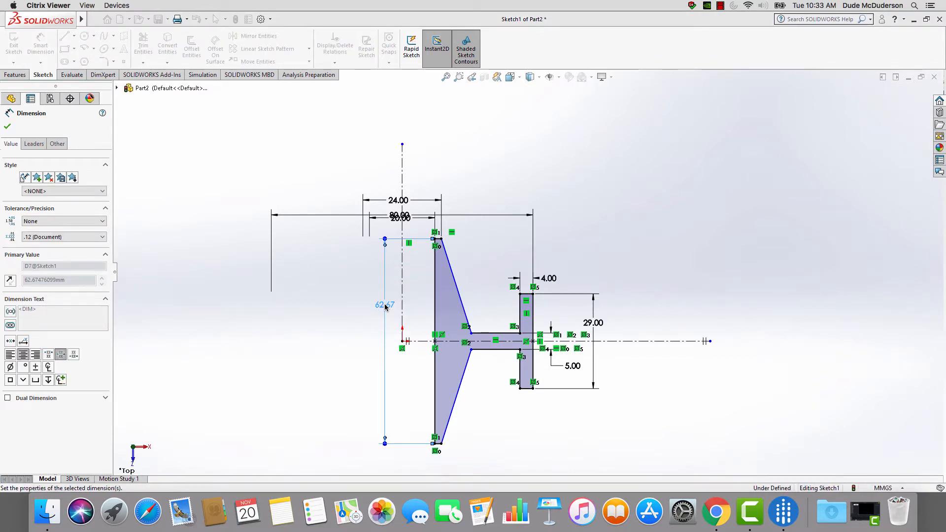
# Add an 8° angle dimension between the hub's inner vertical edge and its upper slanted edge
pyautogui.click(436, 310)
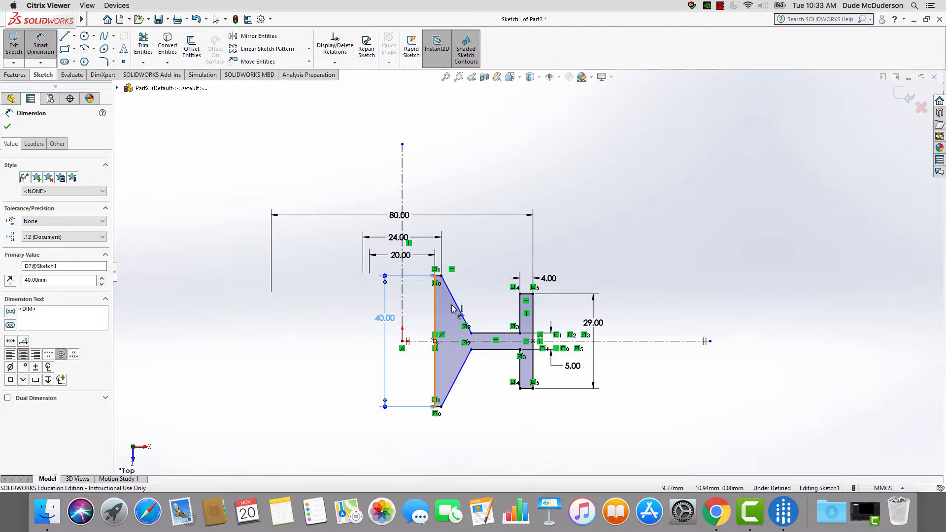
pyautogui.click(457, 307)
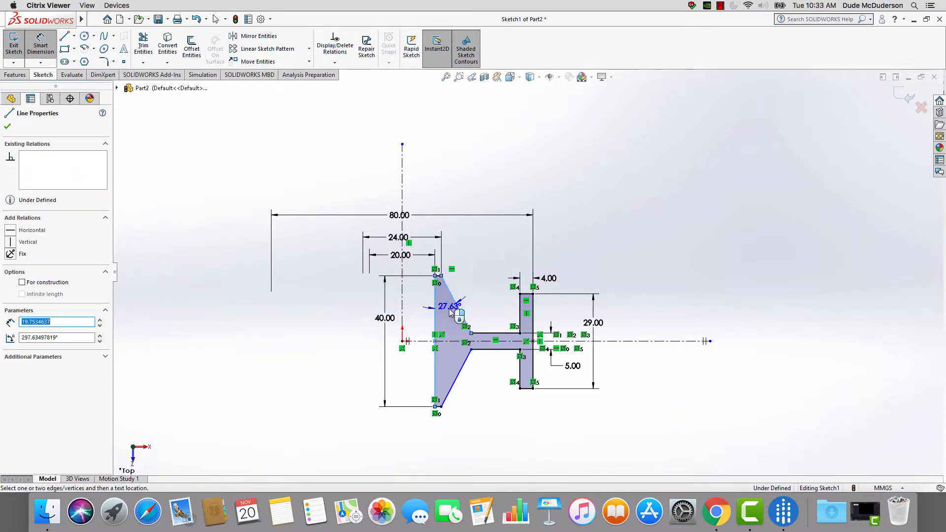
pyautogui.click(451, 323)
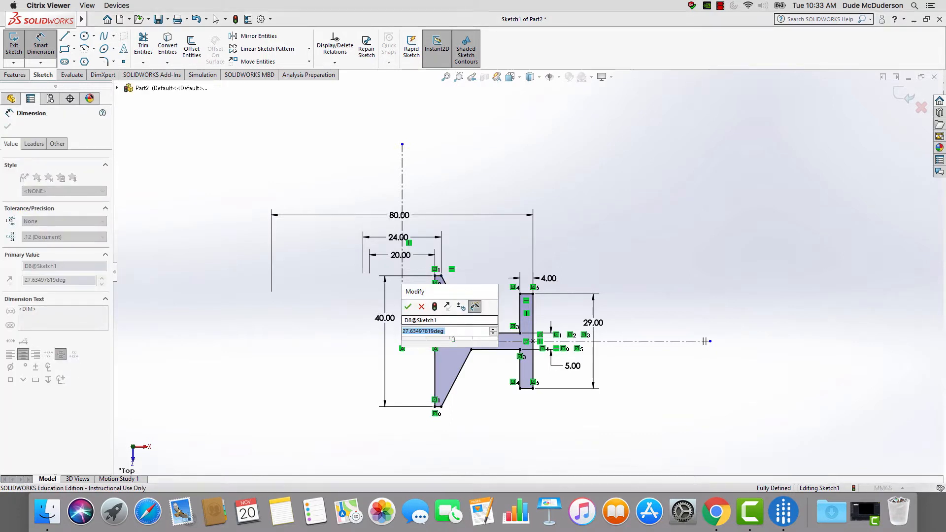
pyautogui.write('8')
pyautogui.press('Return')
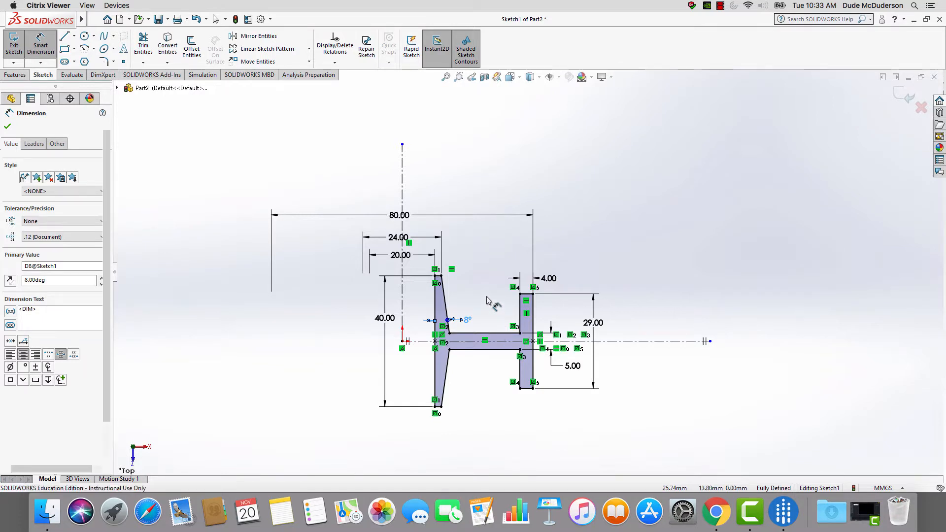
pyautogui.press('Escape')
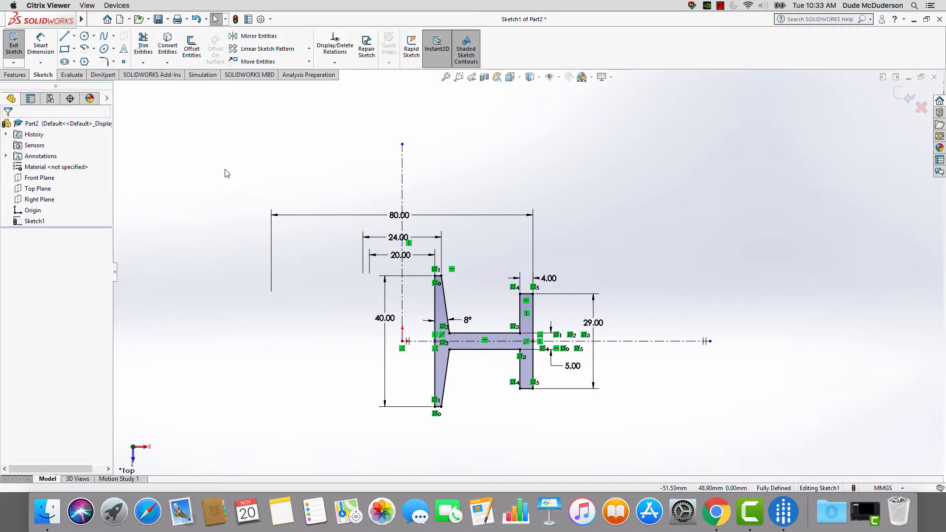
# Finish the sketch and set up a Revolved Boss/Base about the vertical centerline with a Blind 360° direction
pyautogui.click(14, 46)
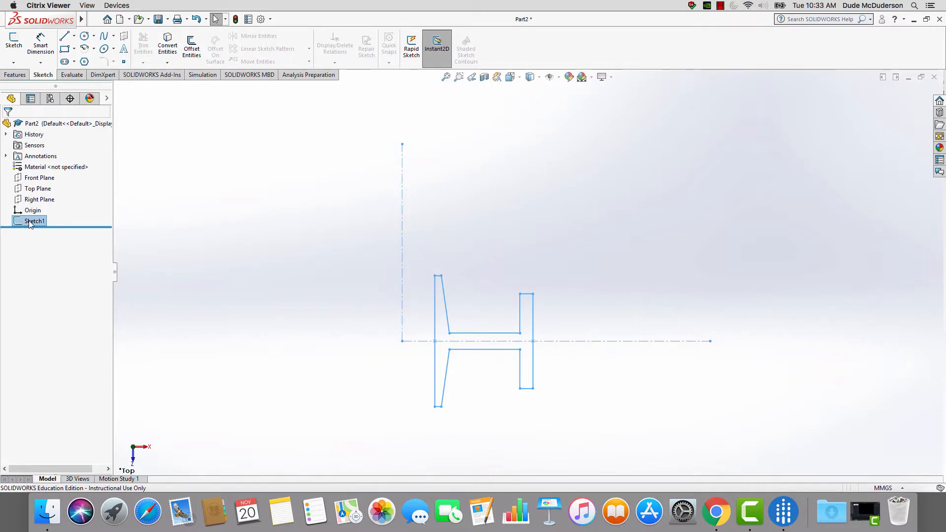
pyautogui.click(14, 75)
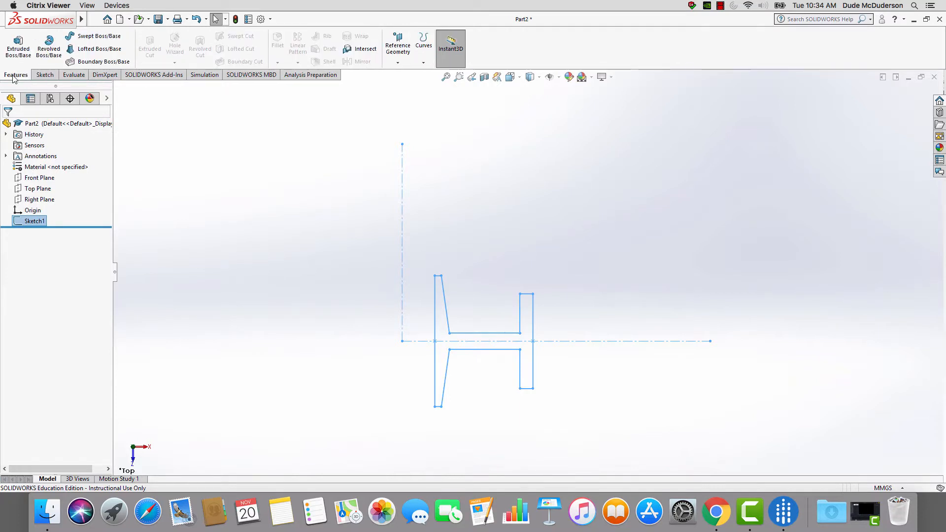
pyautogui.click(48, 45)
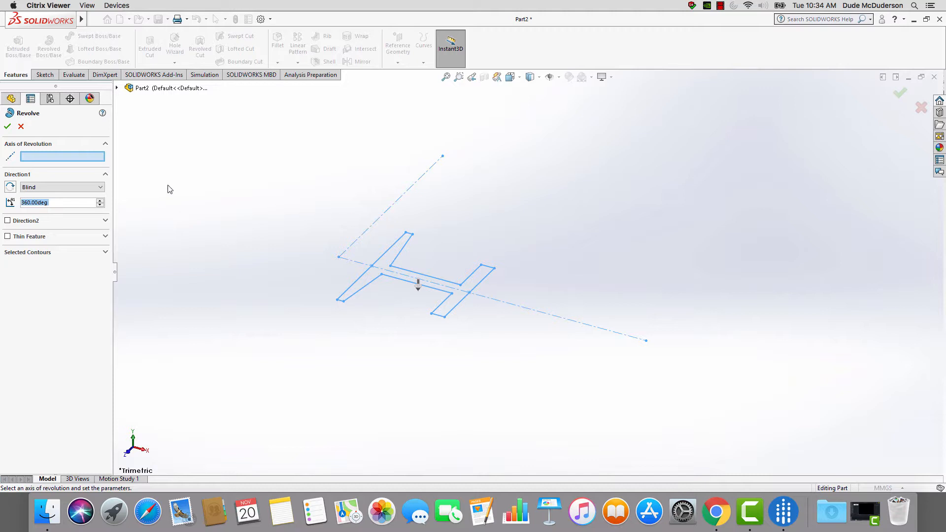
pyautogui.click(376, 223)
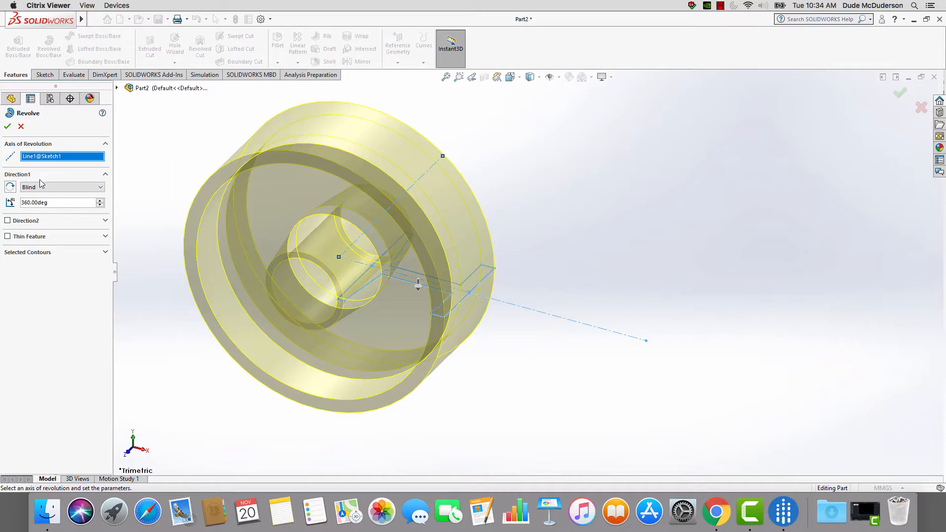
pyautogui.click(57, 187)
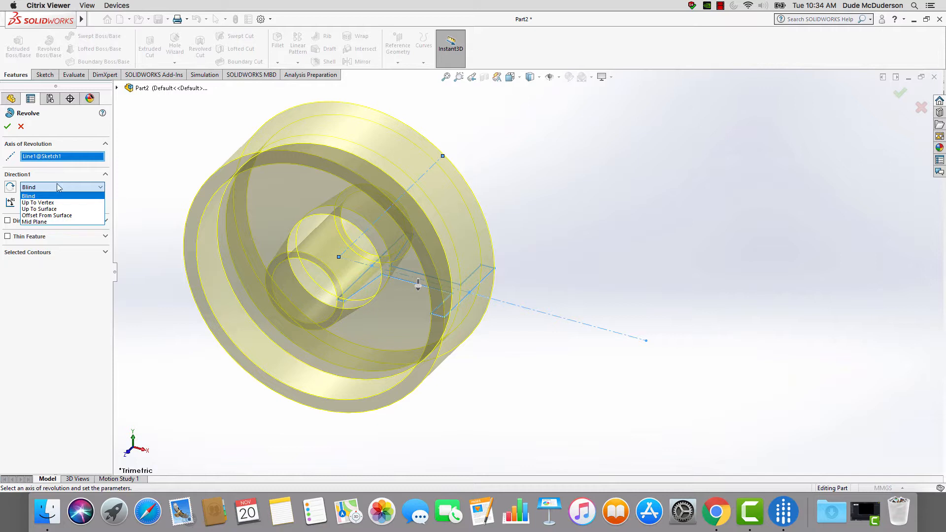
pyautogui.click(57, 175)
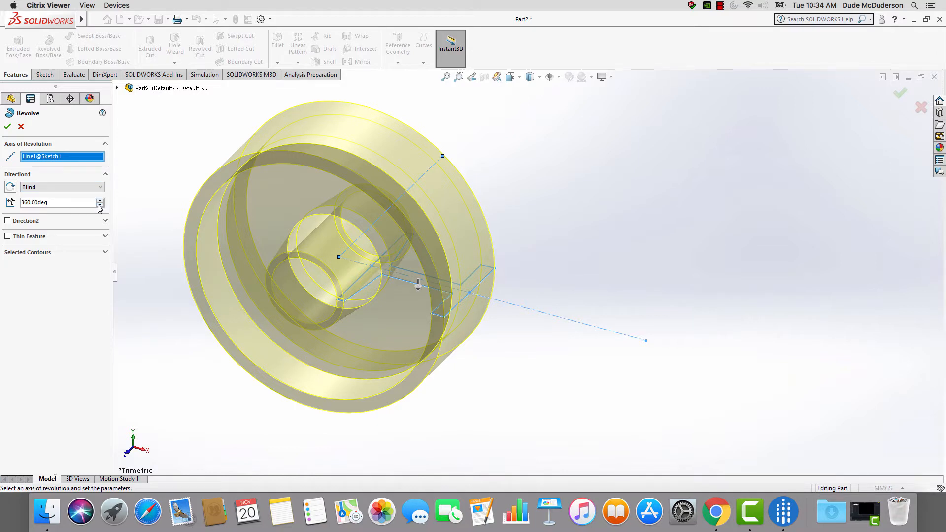
# Preview the revolve with its Direction 1 angle at 180° and return the angle to 360°
pyautogui.rightClick(28, 203)
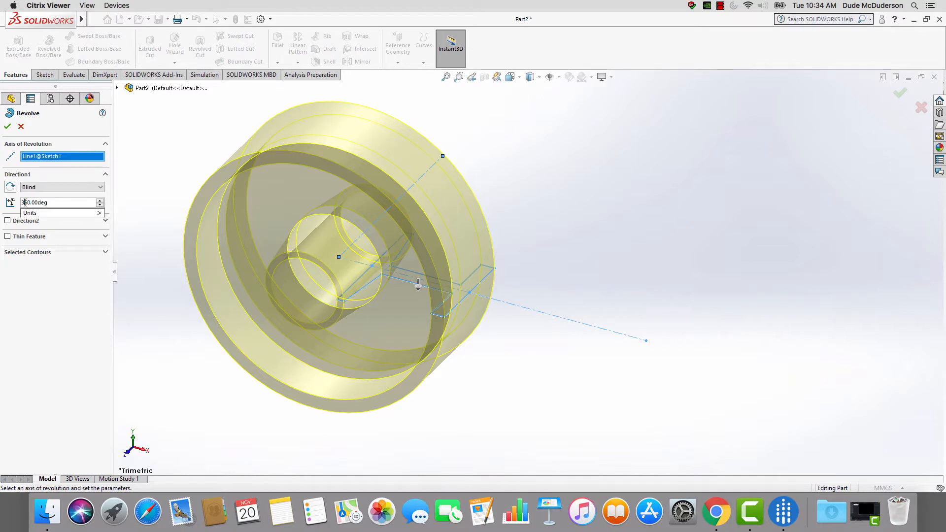
pyautogui.rightClick(24, 203)
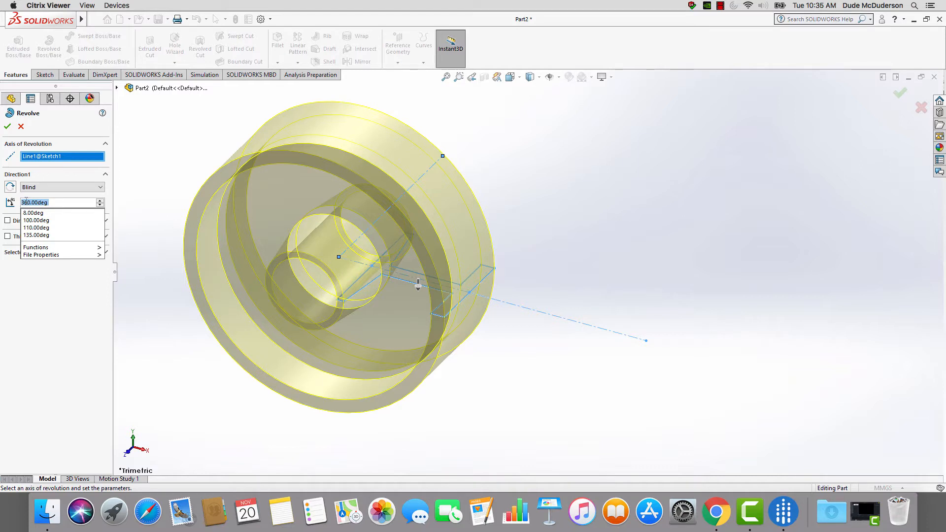
pyautogui.write('180')
pyautogui.press('Return')
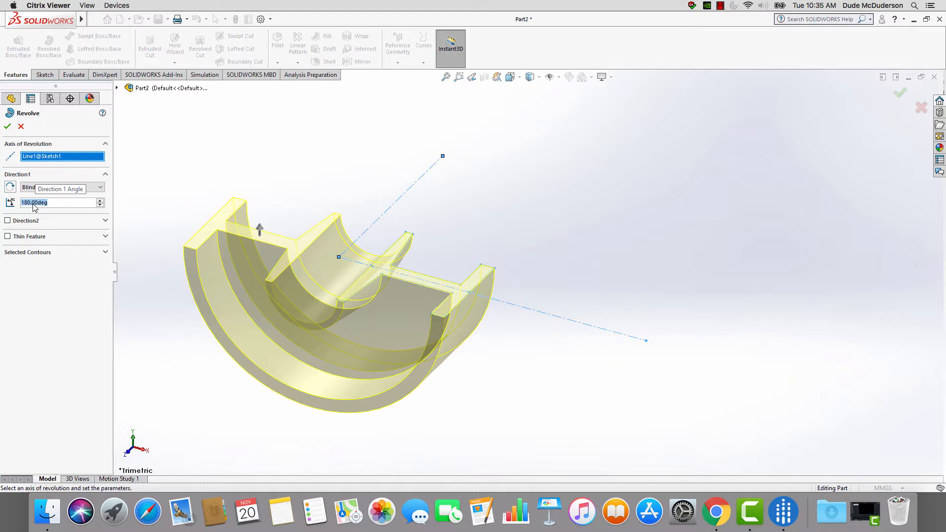
pyautogui.write('360')
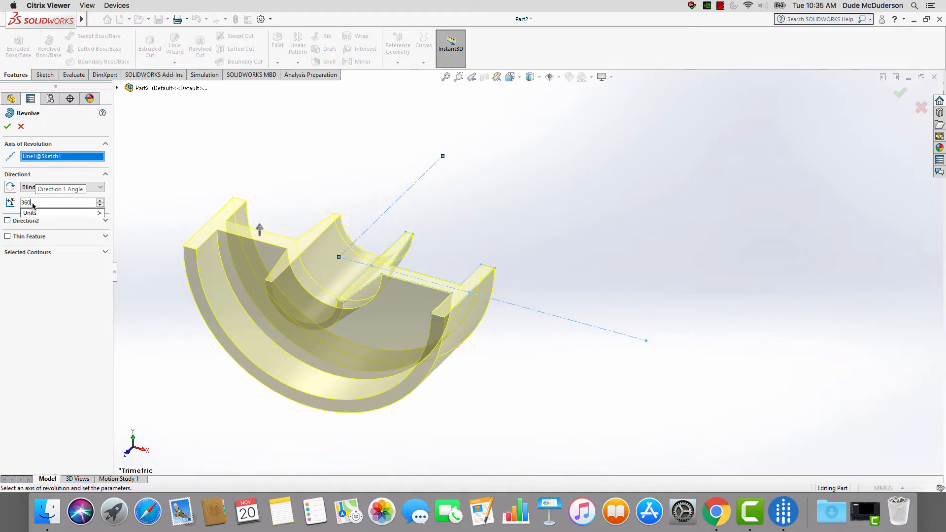
pyautogui.moveTo(55, 215)
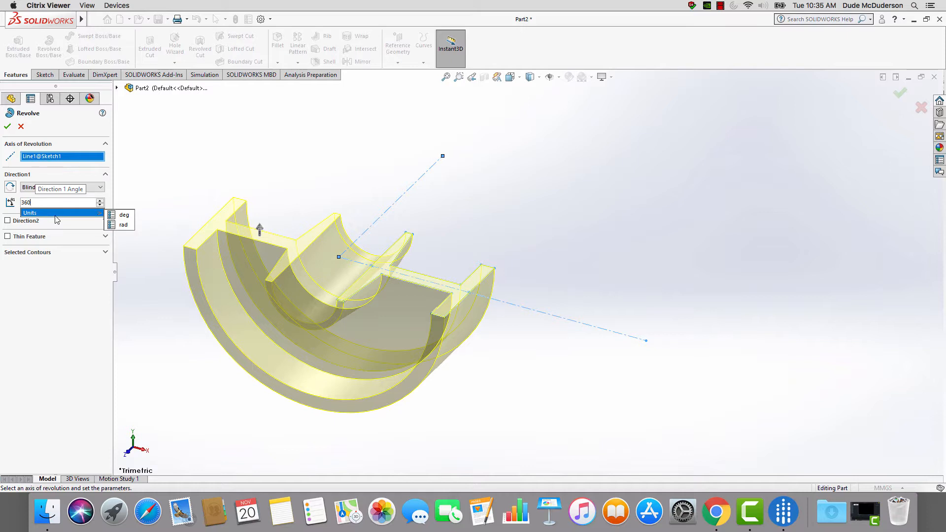
pyautogui.press('Return')
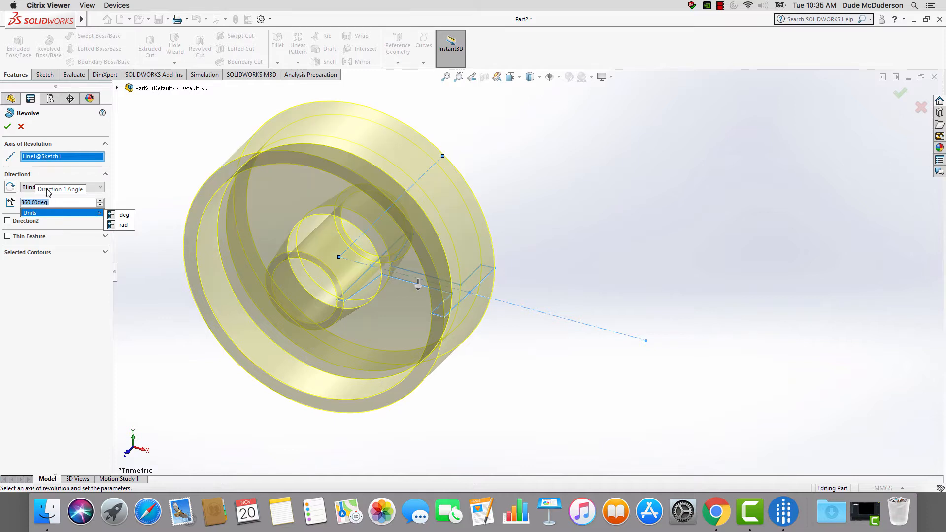
# Complete the wheel's 360° revolve about the vertical centerline
pyautogui.click(6, 127)
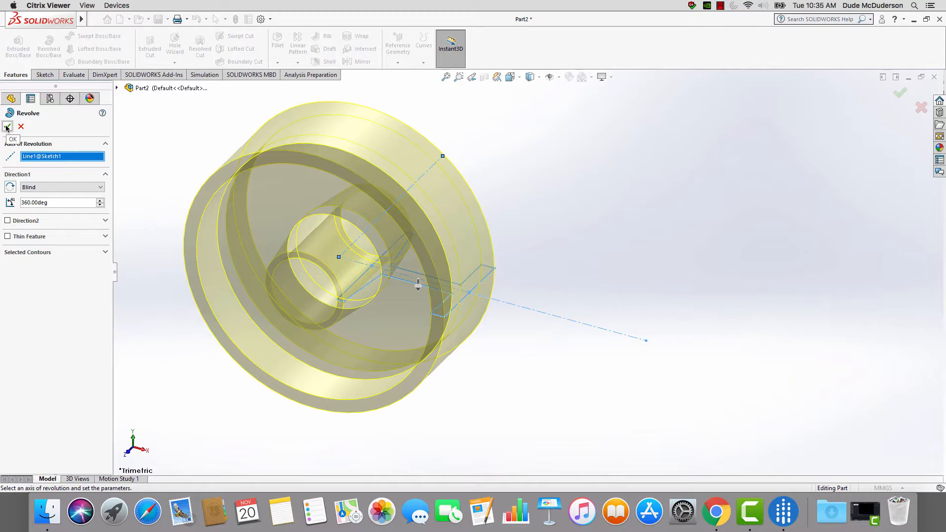
pyautogui.click(7, 127)
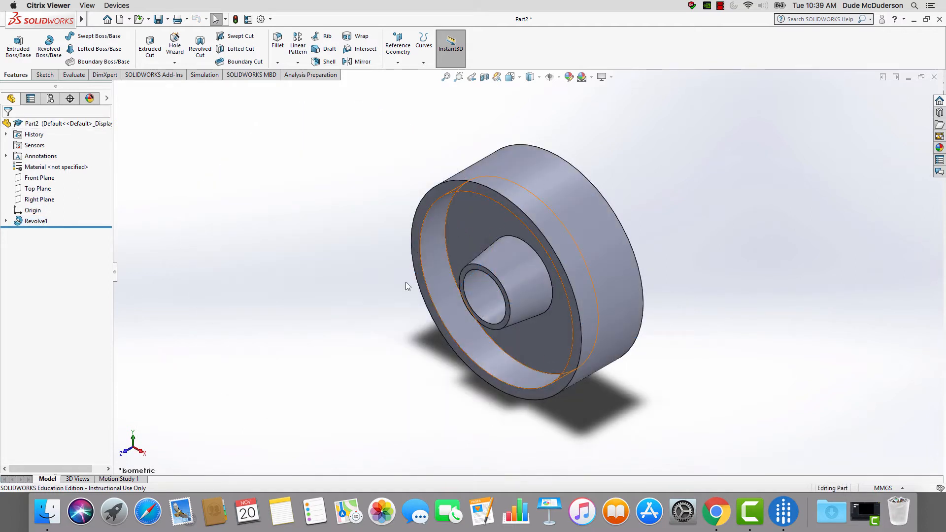
# Start a constant-size fillet and select the annular rim end face and the flat web face on both sides of the wheel
pyautogui.moveTo(407, 285); pyautogui.dragTo(426, 151, button='middle')
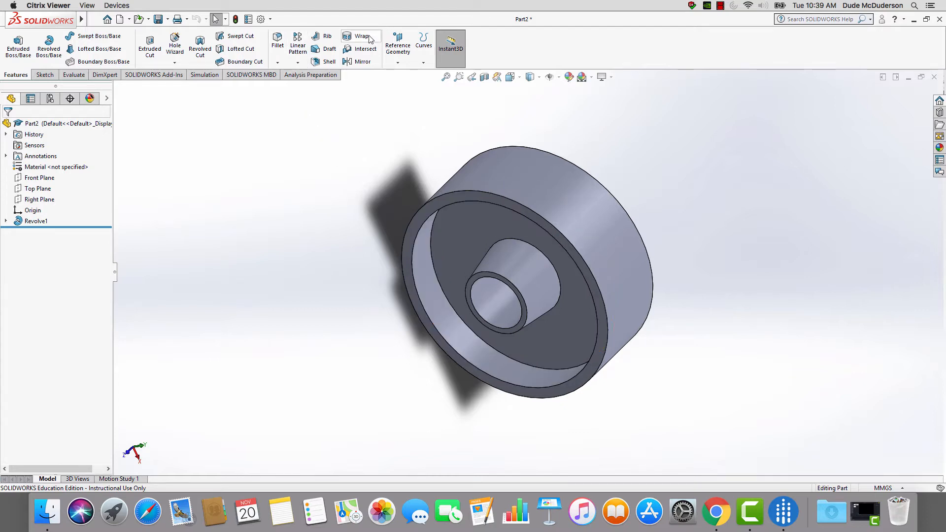
pyautogui.click(279, 44)
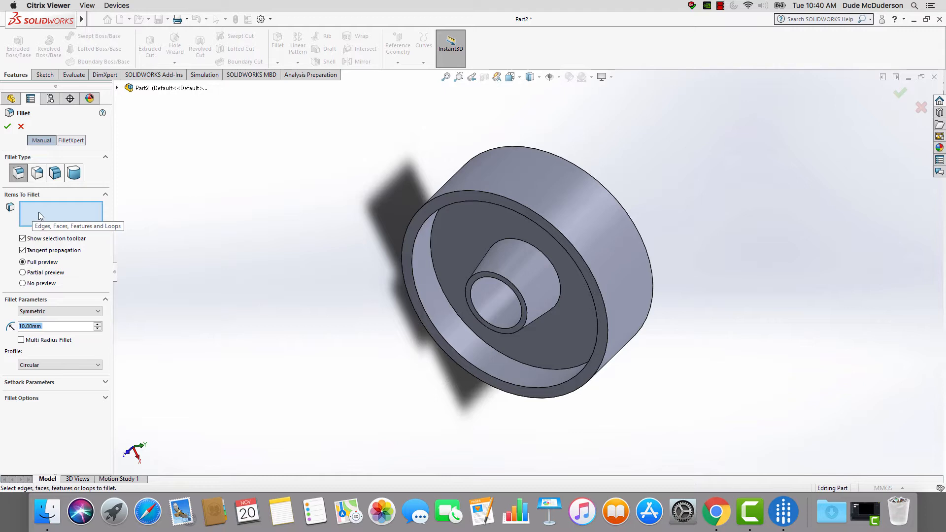
pyautogui.click(412, 290)
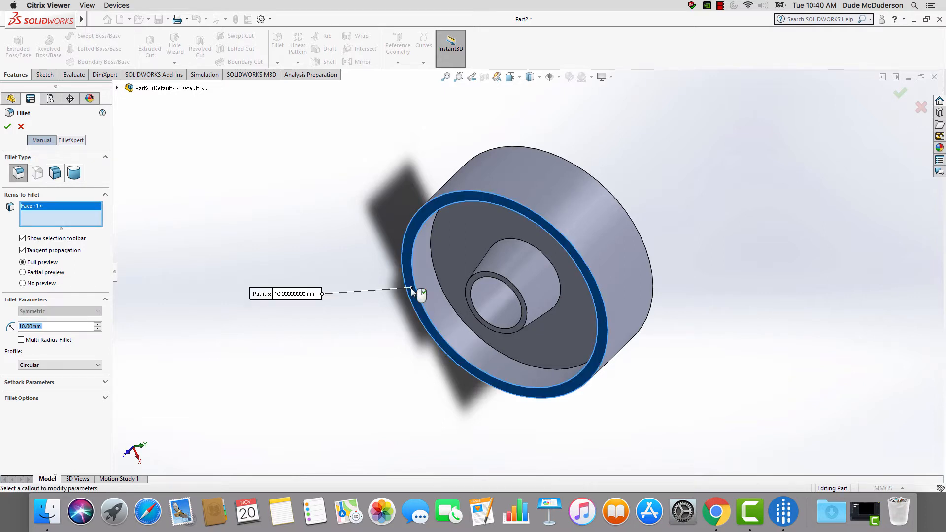
pyautogui.moveTo(739, 361); pyautogui.dragTo(659, 371, button='middle')
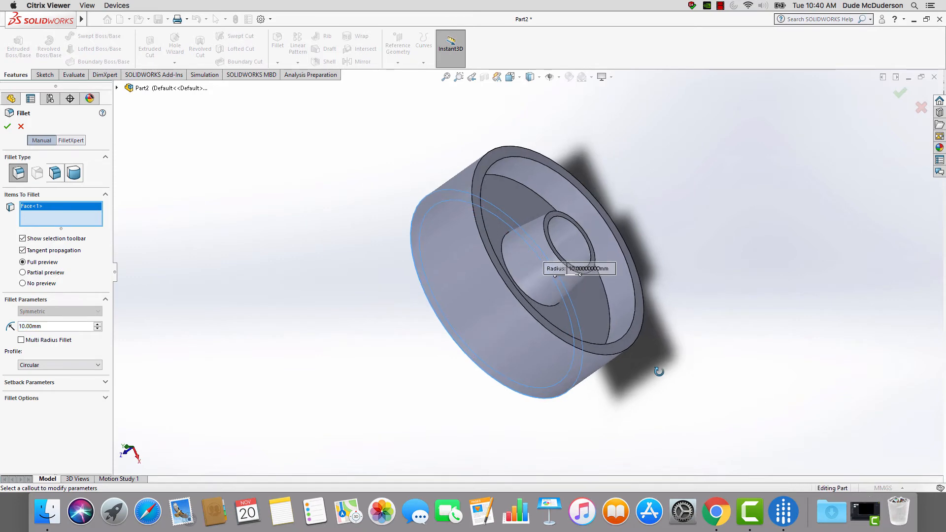
pyautogui.click(629, 340)
pyautogui.moveTo(407, 382); pyautogui.dragTo(507, 251, button='middle')
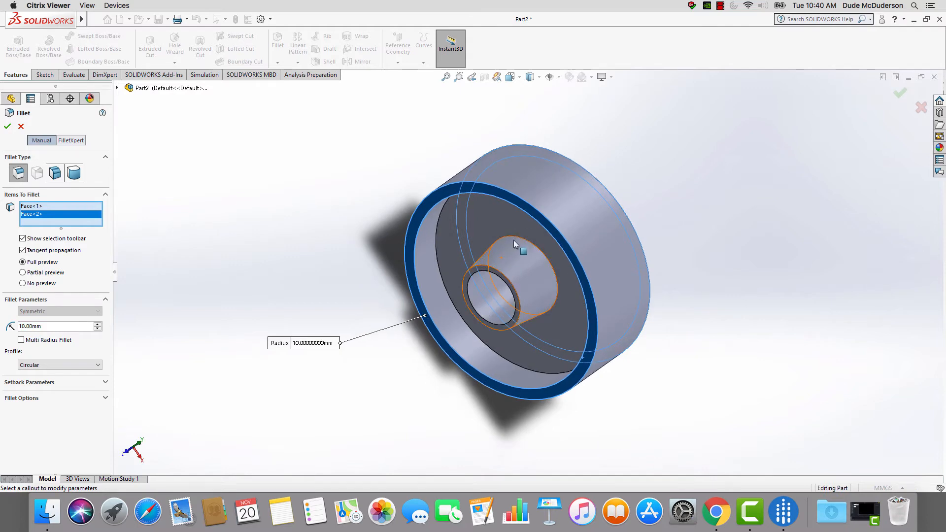
pyautogui.click(449, 226)
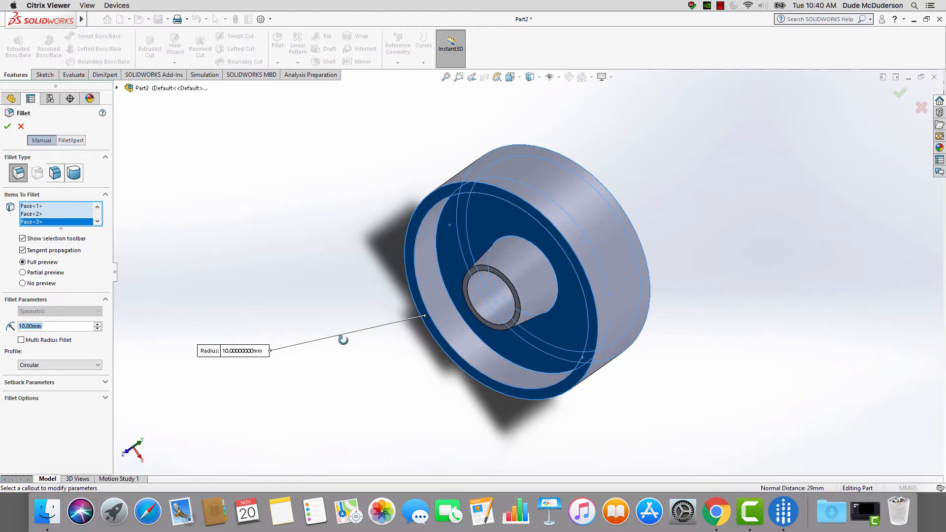
pyautogui.moveTo(344, 340); pyautogui.dragTo(313, 289, button='middle')
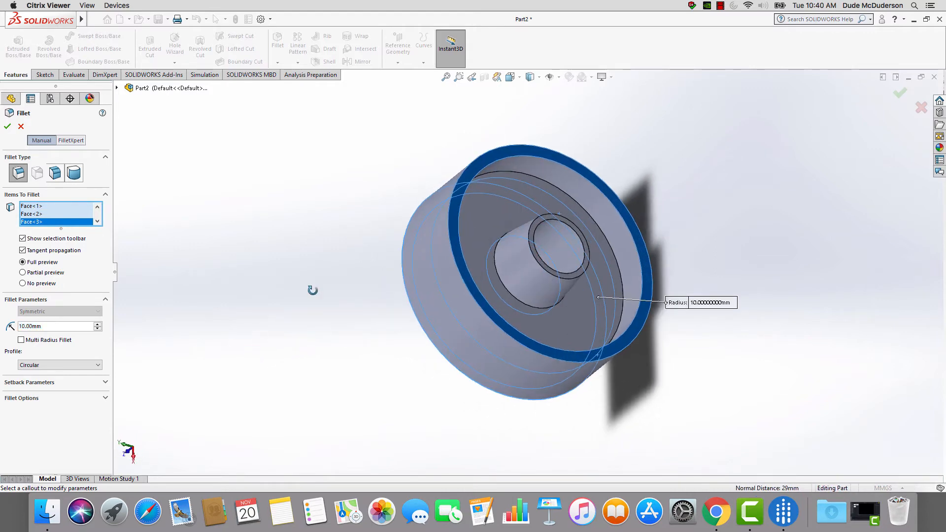
pyautogui.click(493, 207)
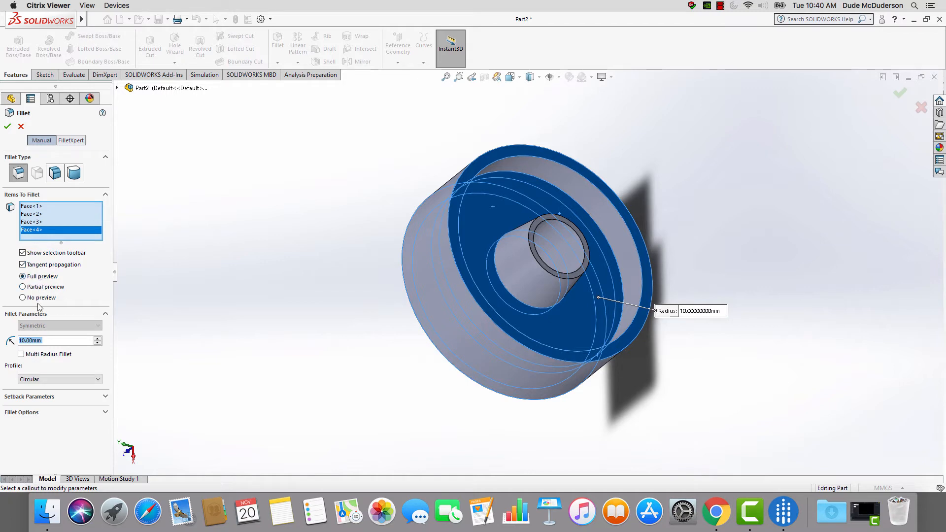
# Set the fillet radius to 1.5 mm and apply it to the selected rim and web faces
pyautogui.click(35, 341)
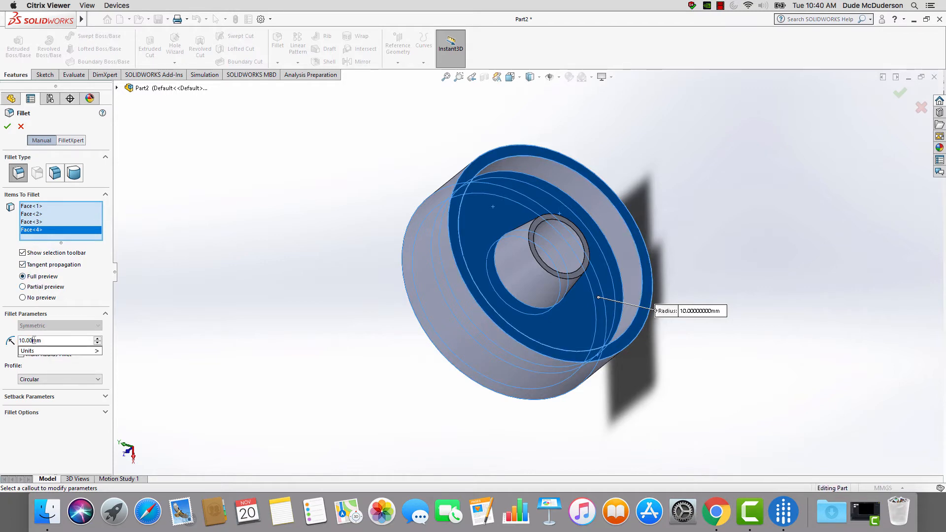
pyautogui.moveTo(32, 342); pyautogui.dragTo(20, 343)
pyautogui.write('1.5')
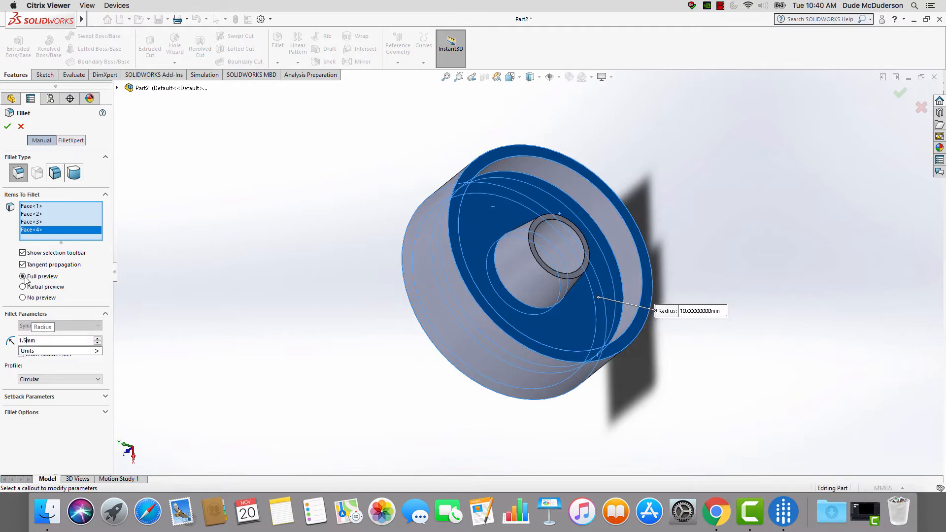
pyautogui.press('Return')
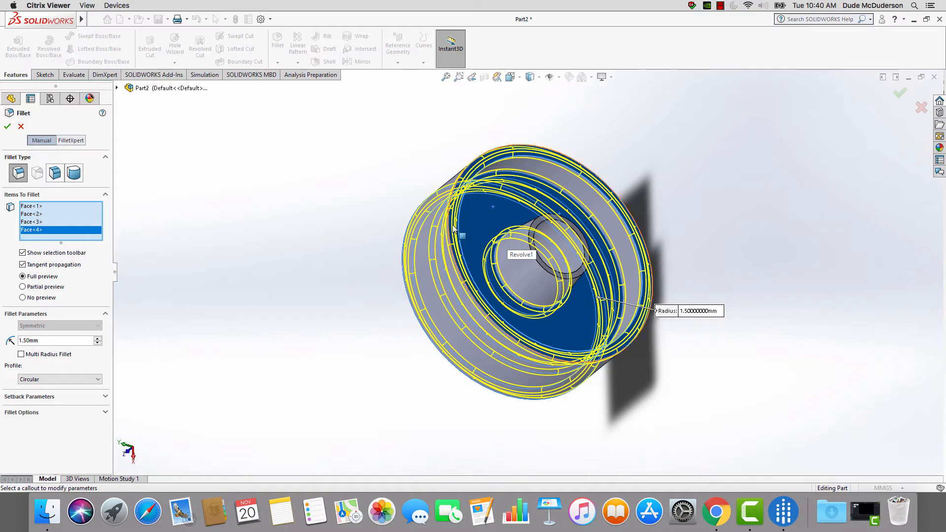
pyautogui.moveTo(421, 359)
pyautogui.mouseDown(button='middle')
pyautogui.moveTo(486, 362)
pyautogui.moveTo(409, 369)
pyautogui.mouseUp(button='middle')
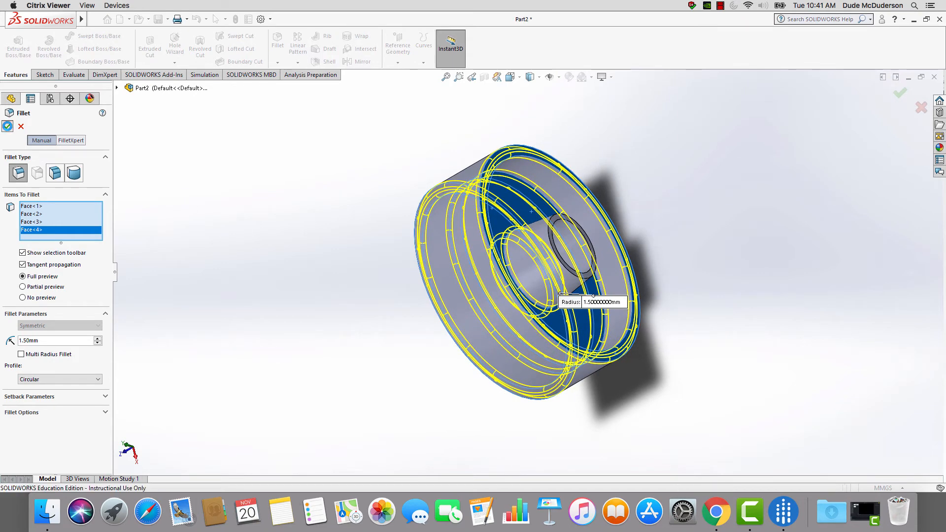
pyautogui.click(7, 126)
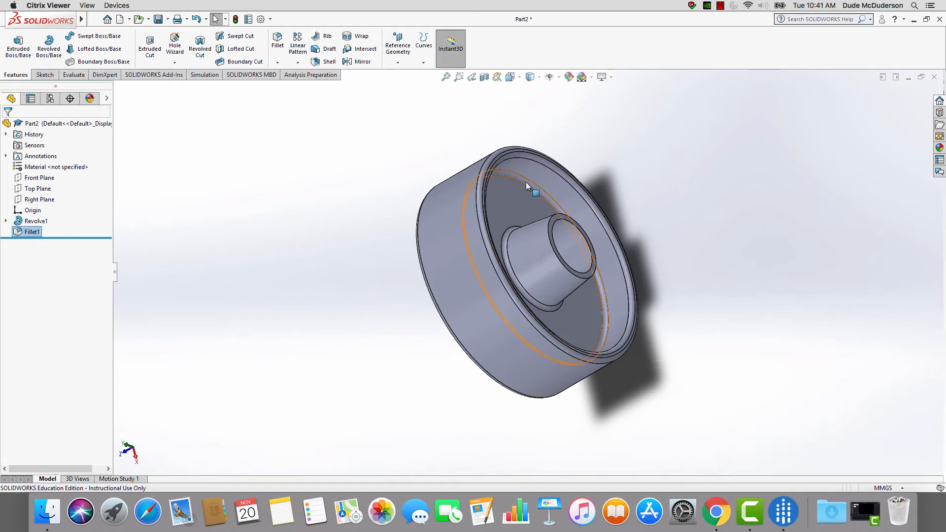
# Fillet the outer circular edge at both ends of the hub with a symmetric 1 mm radius
pyautogui.moveTo(339, 281); pyautogui.dragTo(451, 224, button='middle')
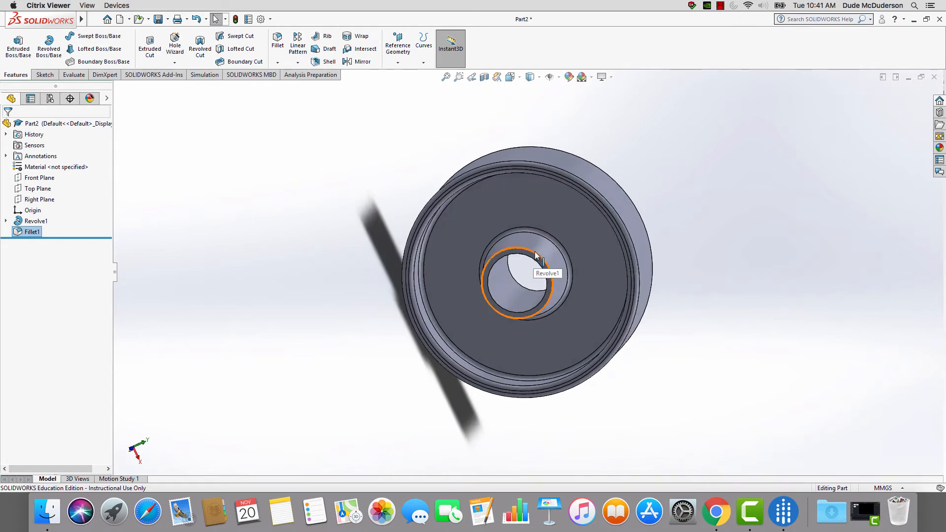
pyautogui.moveTo(354, 278); pyautogui.dragTo(303, 291, button='middle')
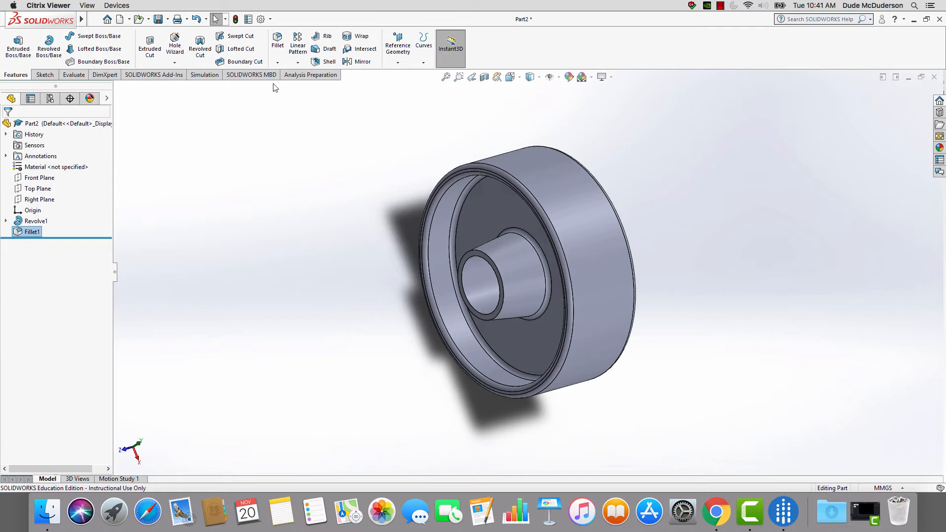
pyautogui.click(276, 39)
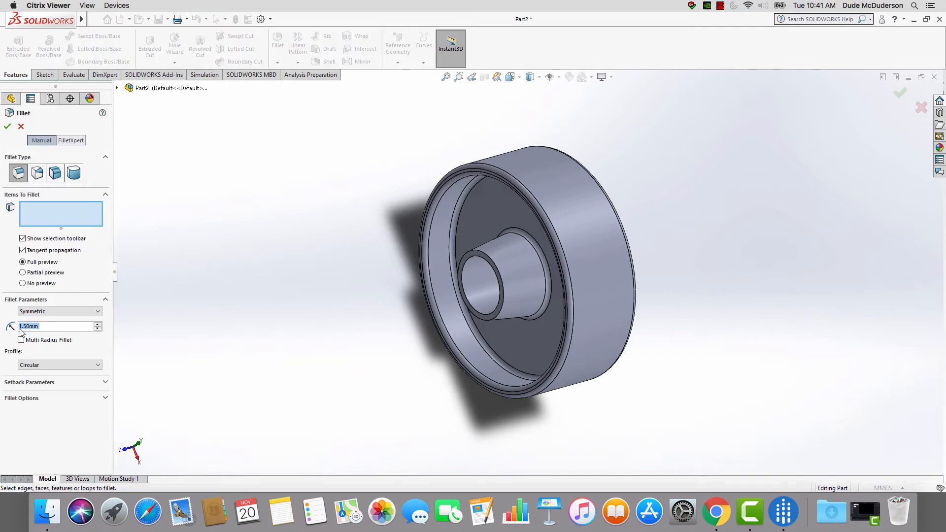
pyautogui.click(25, 327)
pyautogui.click(27, 326)
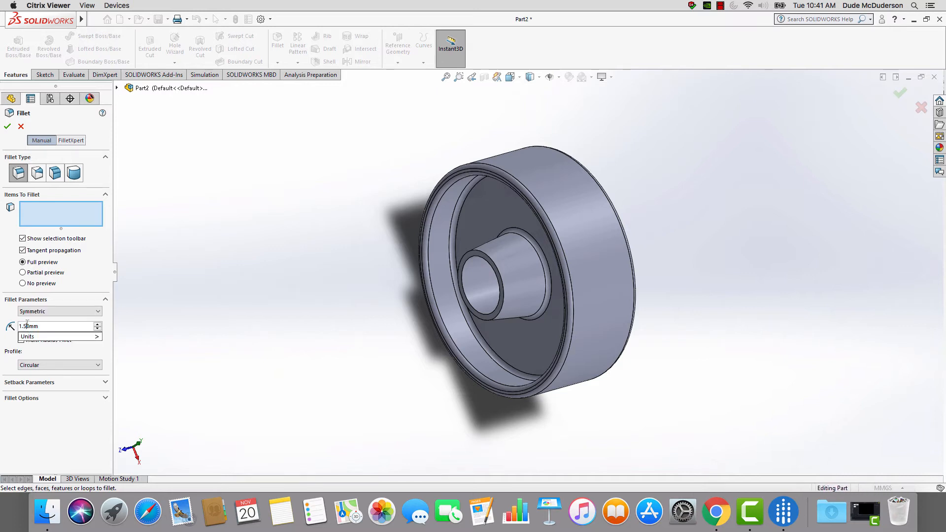
pyautogui.press('BackSpace')
pyautogui.write('0')
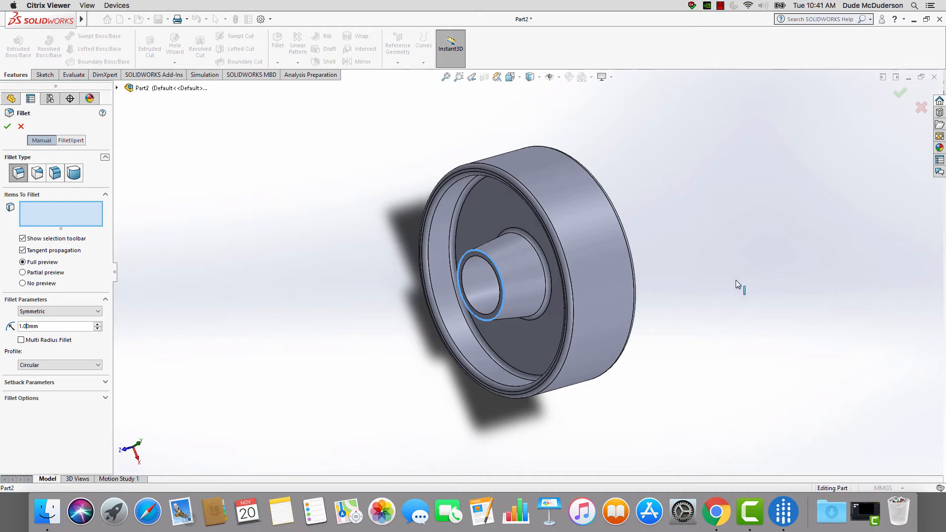
pyautogui.moveTo(735, 280); pyautogui.dragTo(665, 281, button='middle')
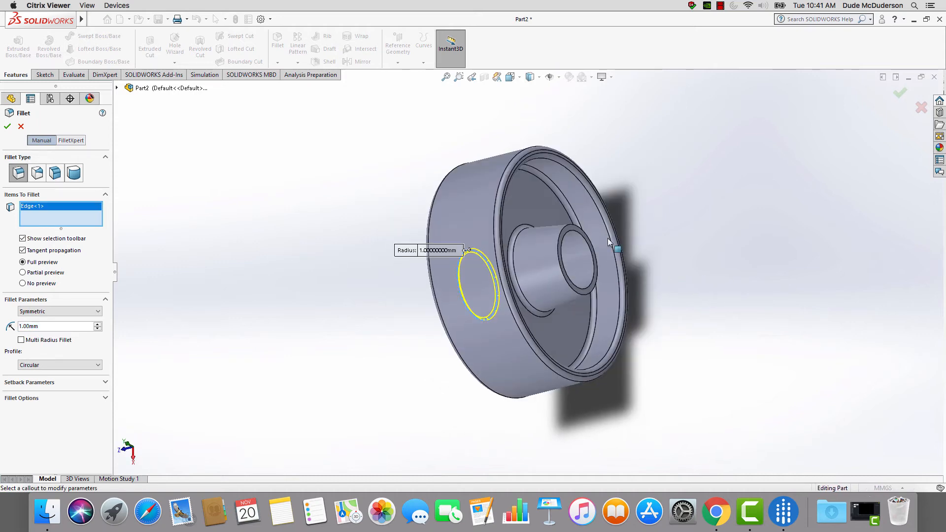
pyautogui.click(575, 228)
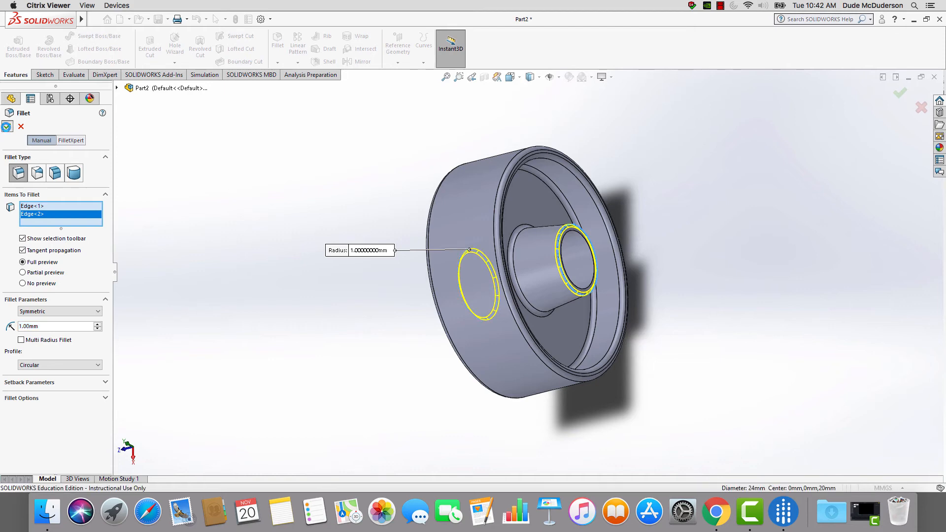
pyautogui.click(6, 127)
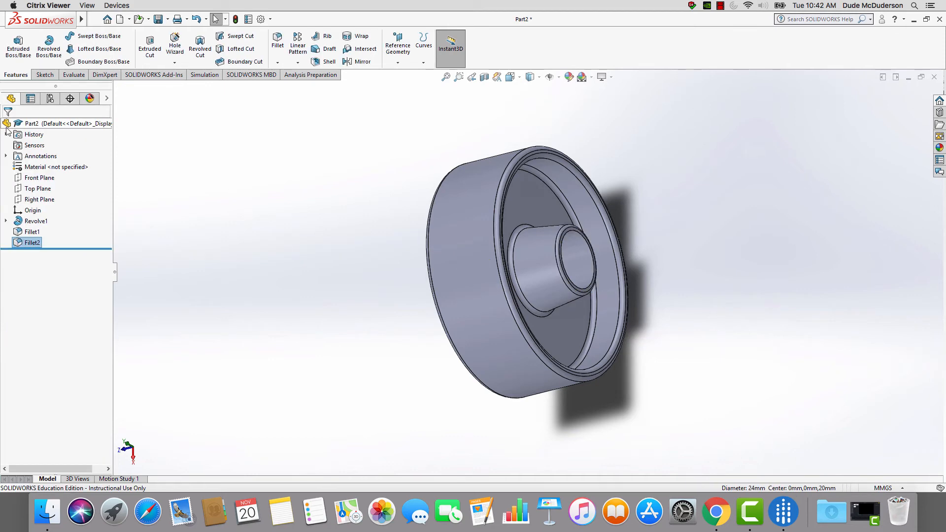
# Open the rim and web fillet's definition to review its faces and radius, close it, and inspect the wheel
pyautogui.rightClick(32, 232)
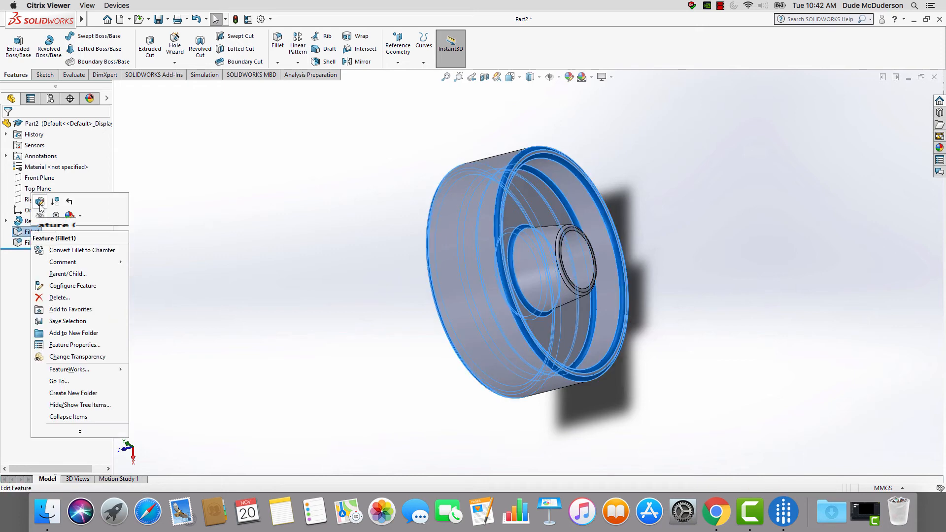
pyautogui.click(40, 205)
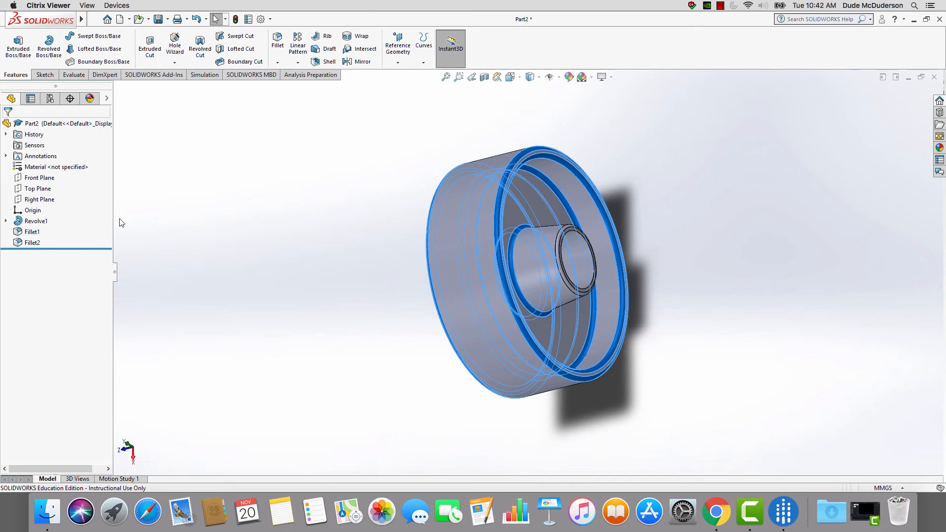
pyautogui.doubleClick(30, 321)
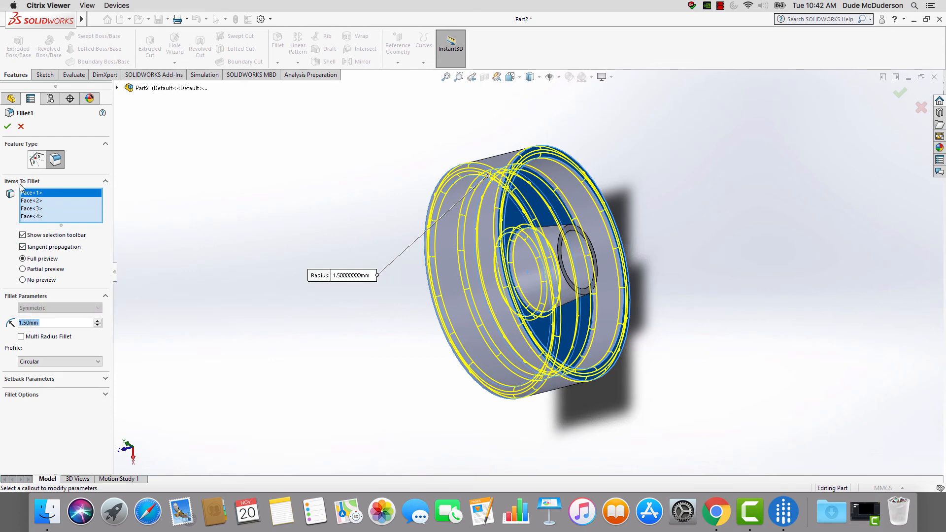
pyautogui.click(8, 128)
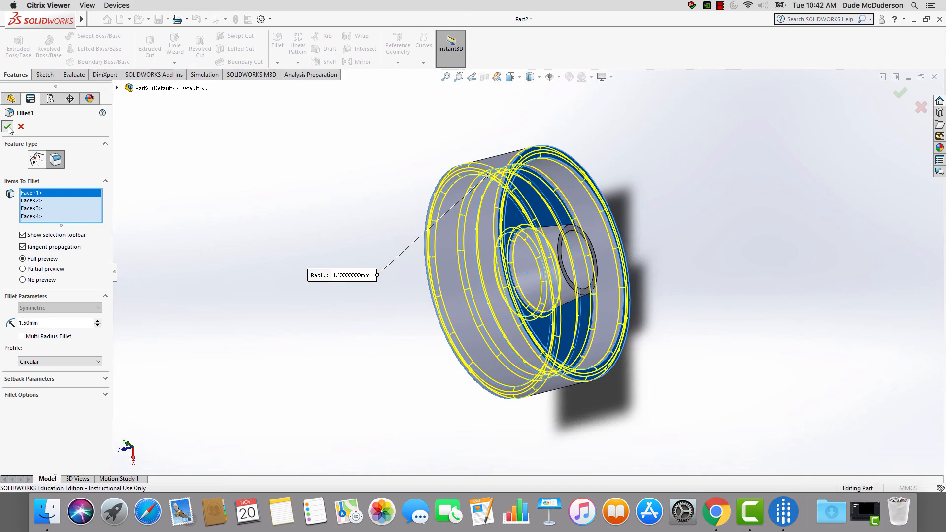
pyautogui.moveTo(397, 264); pyautogui.dragTo(416, 245, button='middle')
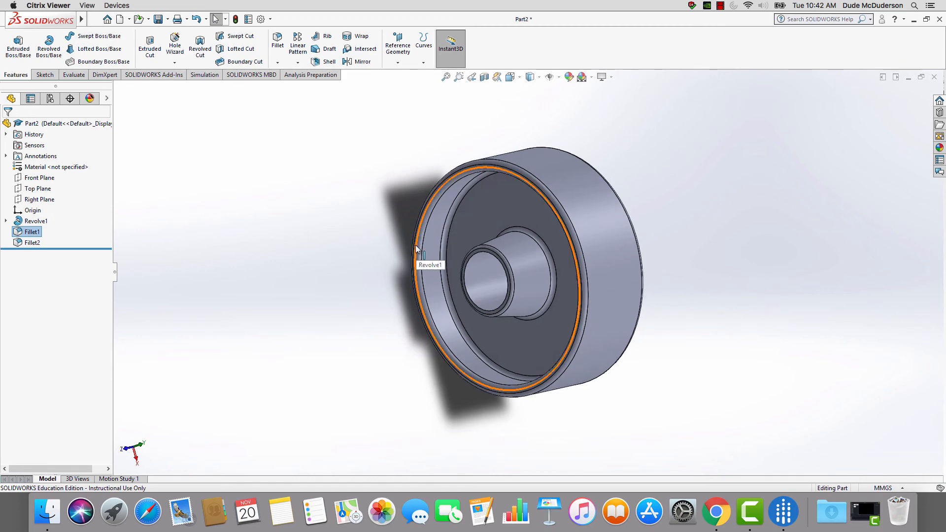